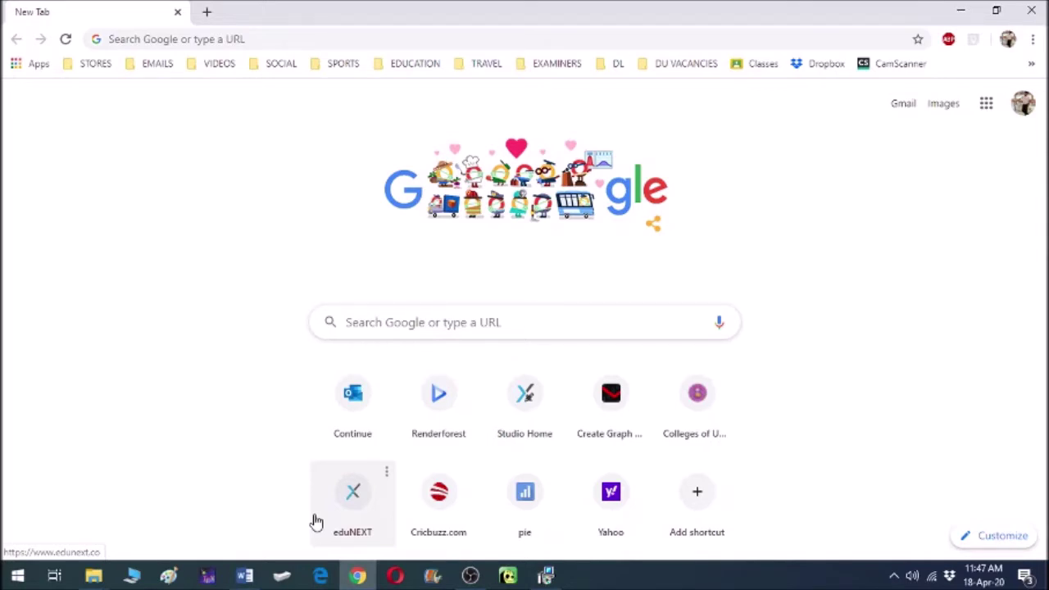
- Load renderforest.com in the Chrome tab
click(170, 41)
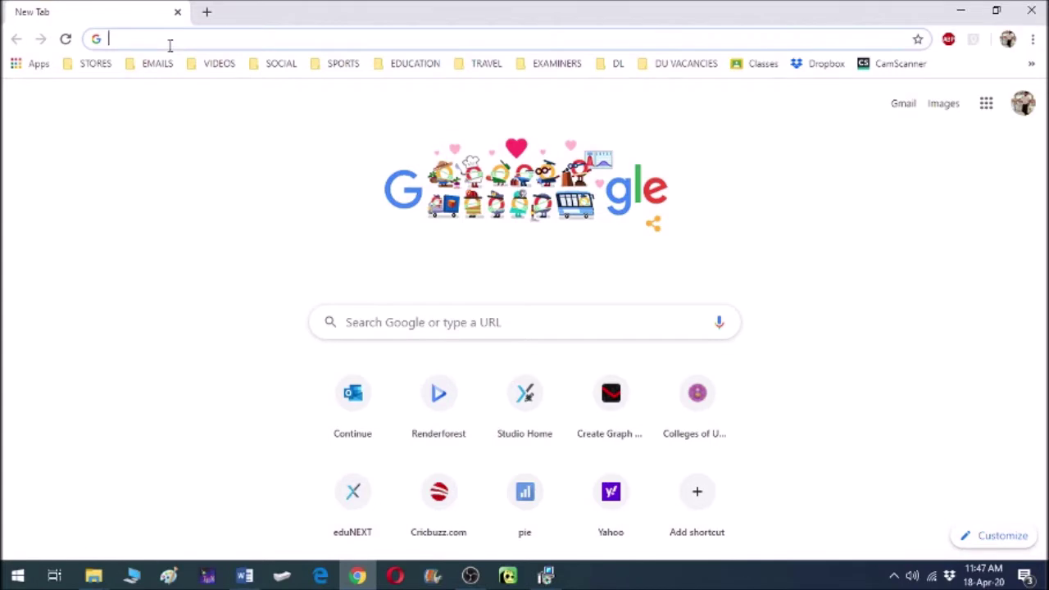
text(rende)
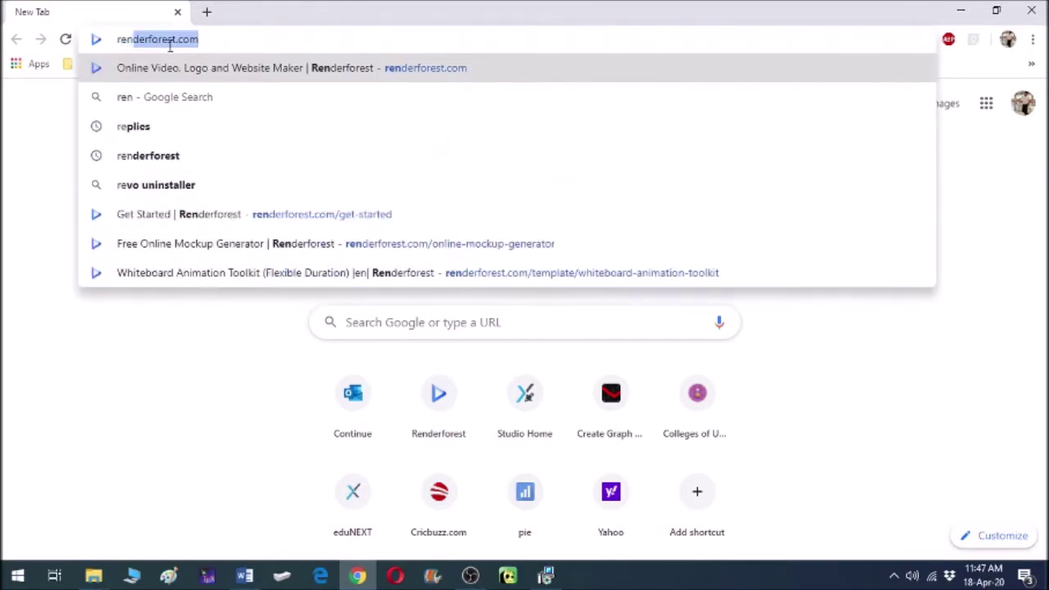
text(rfore)
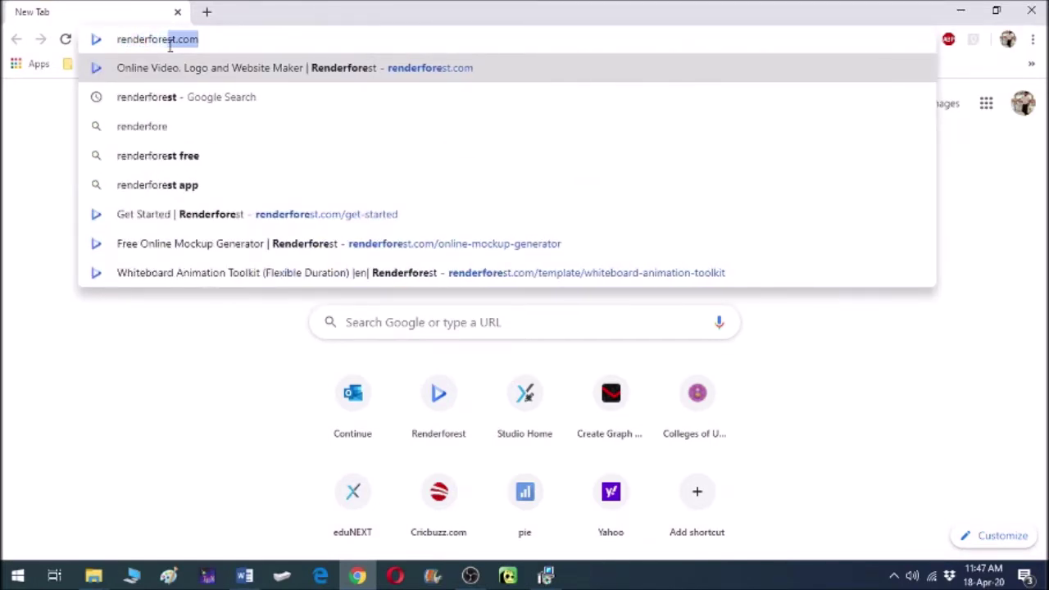
text(st.com)
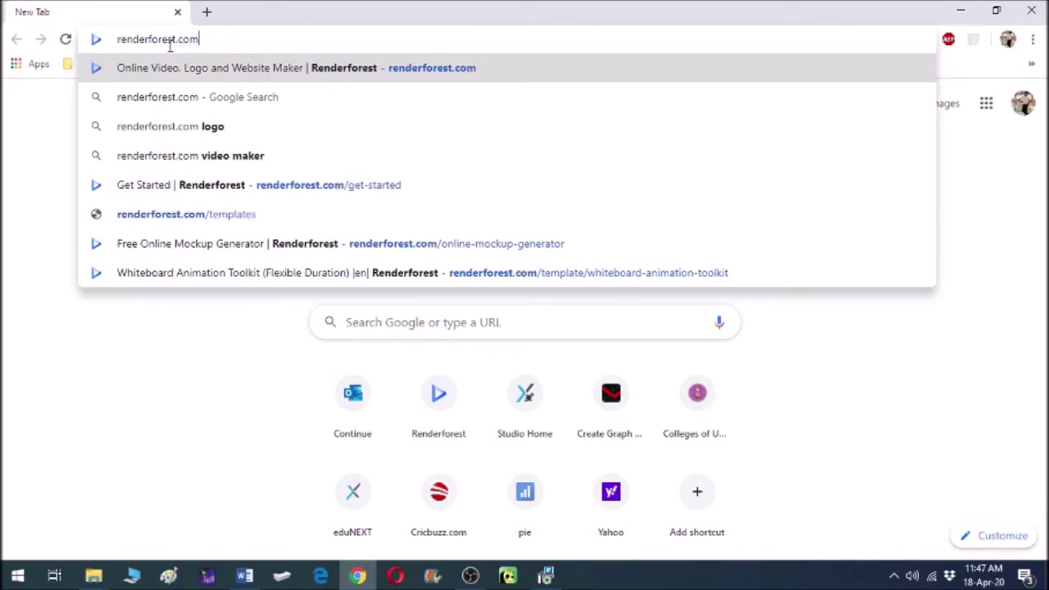
key(Return)
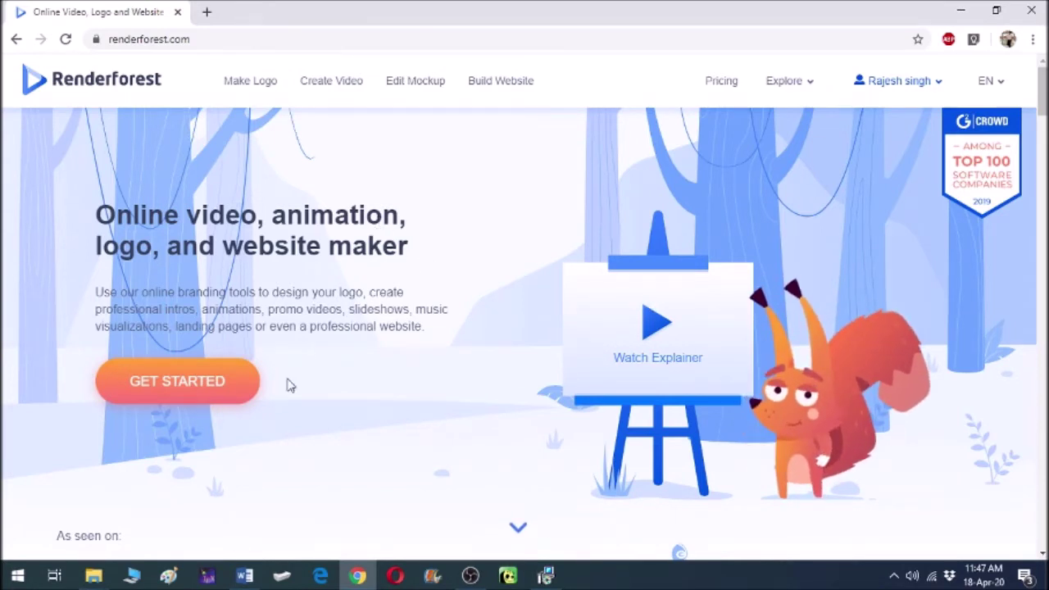
- Pick Video from the 'What do you want to create?' chooser to reach the video animation maker
click(211, 382)
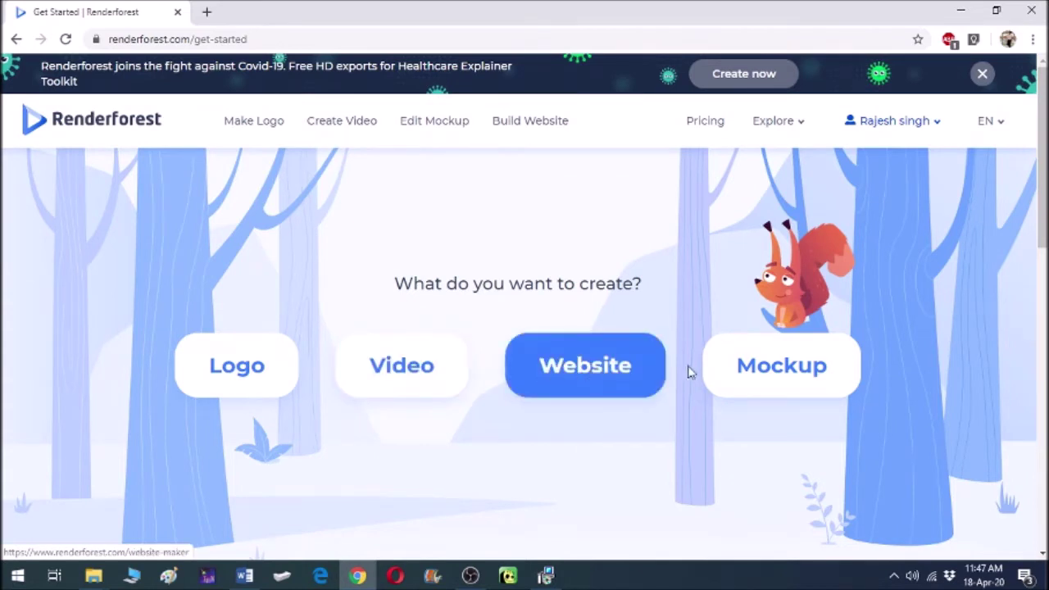
click(772, 377)
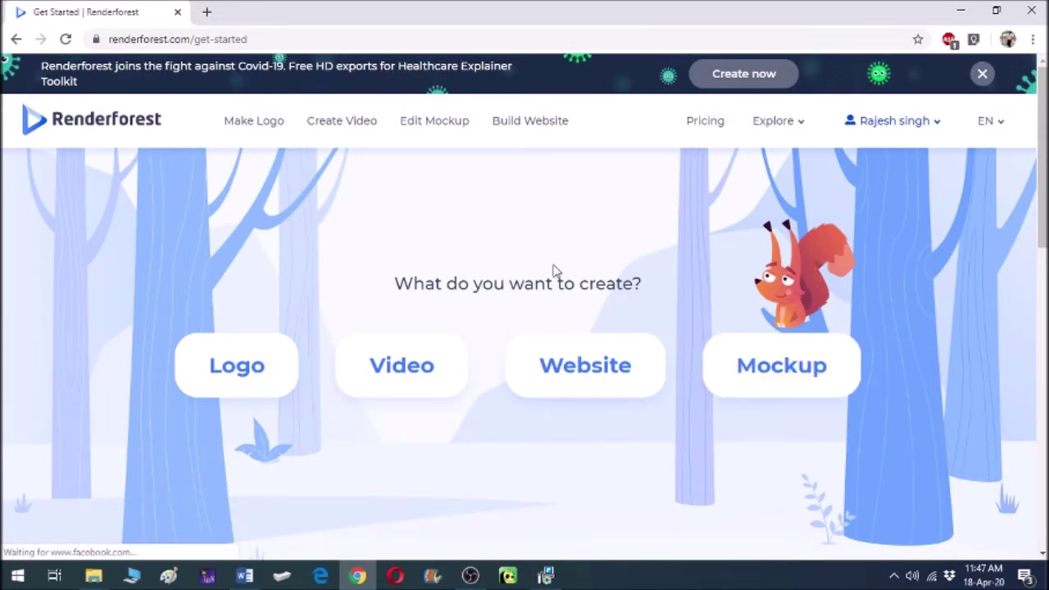
click(420, 370)
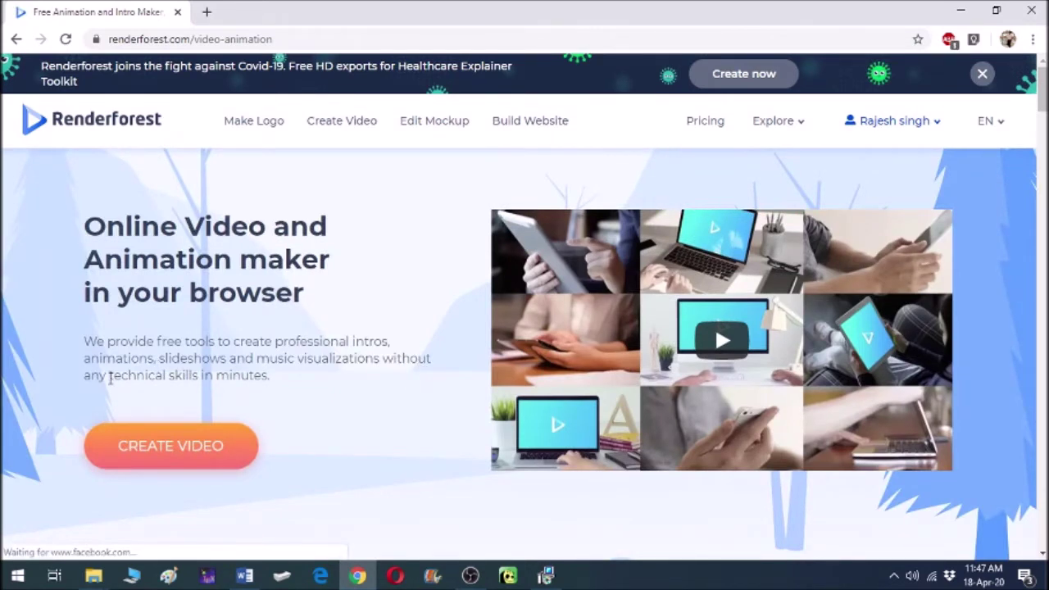
- Browse the video templates gallery and open the Whiteboard Animation Toolkit template
click(162, 451)
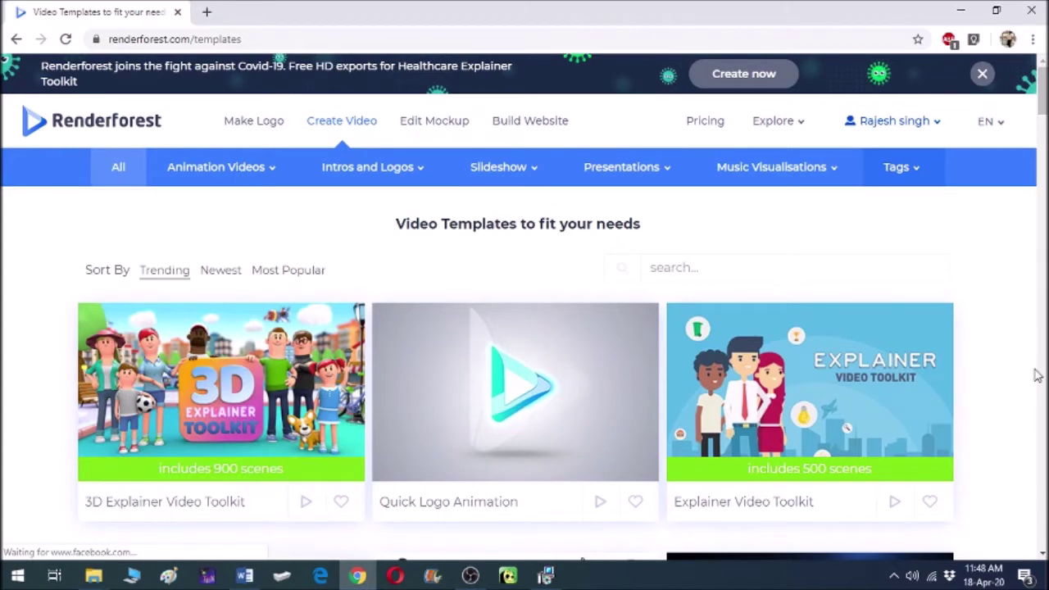
scroll(582, 560, down, 1)
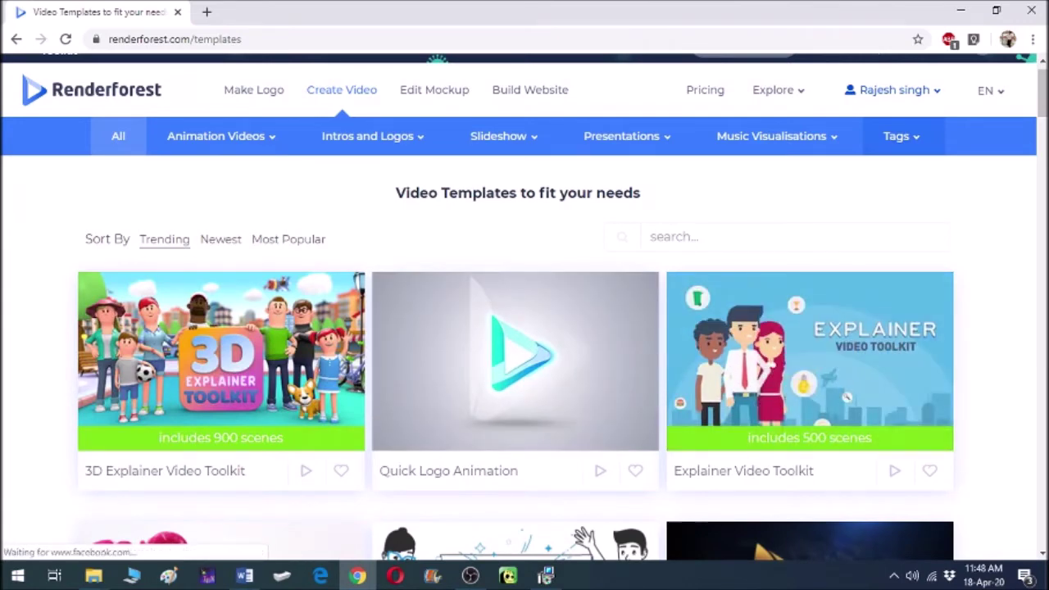
scroll(1043, 554, down, 5)
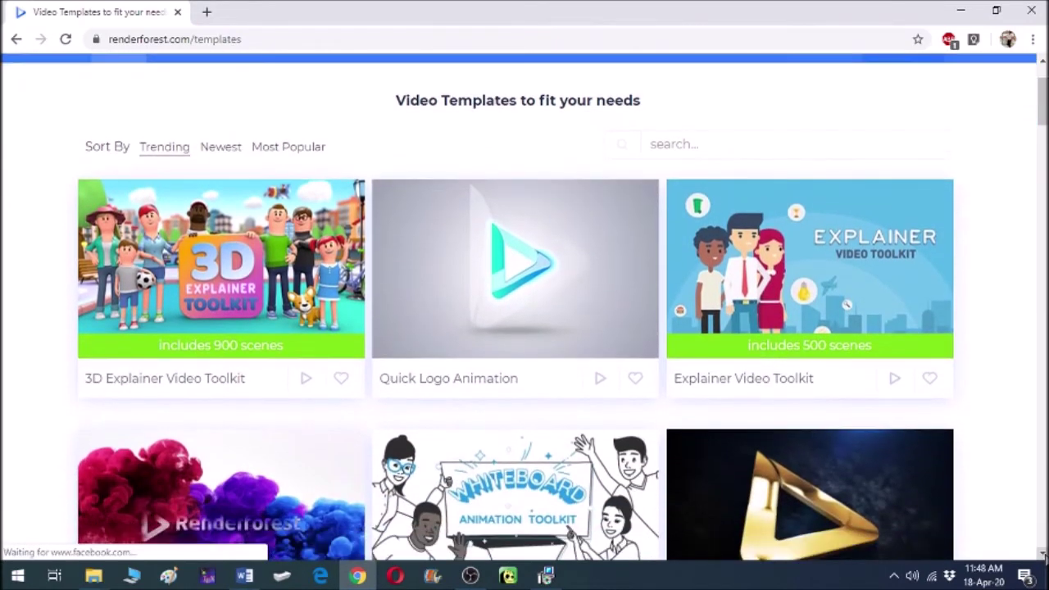
scroll(1042, 554, down, 4)
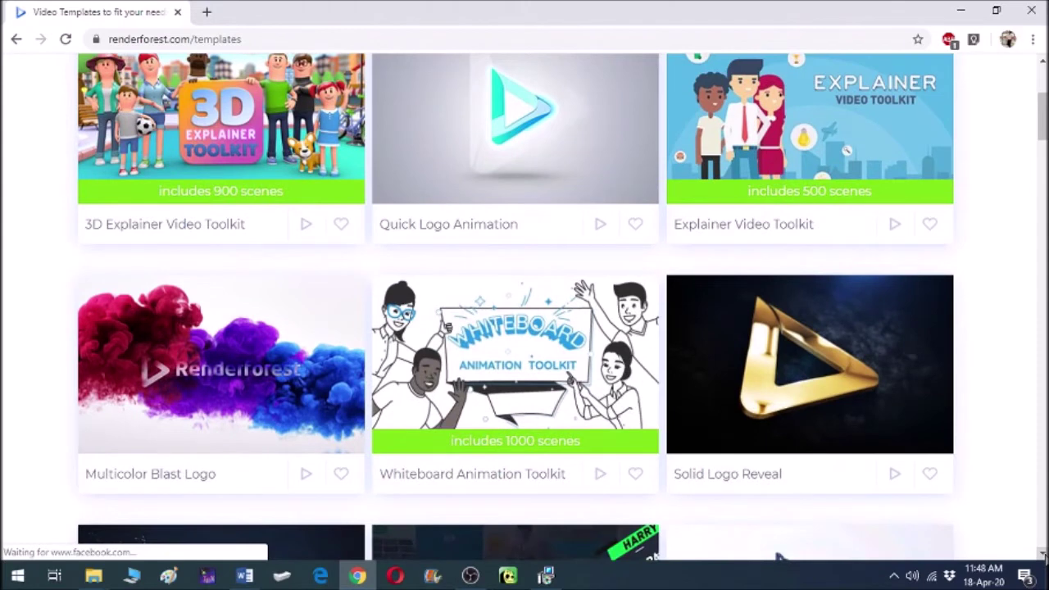
scroll(1043, 554, down, 3)
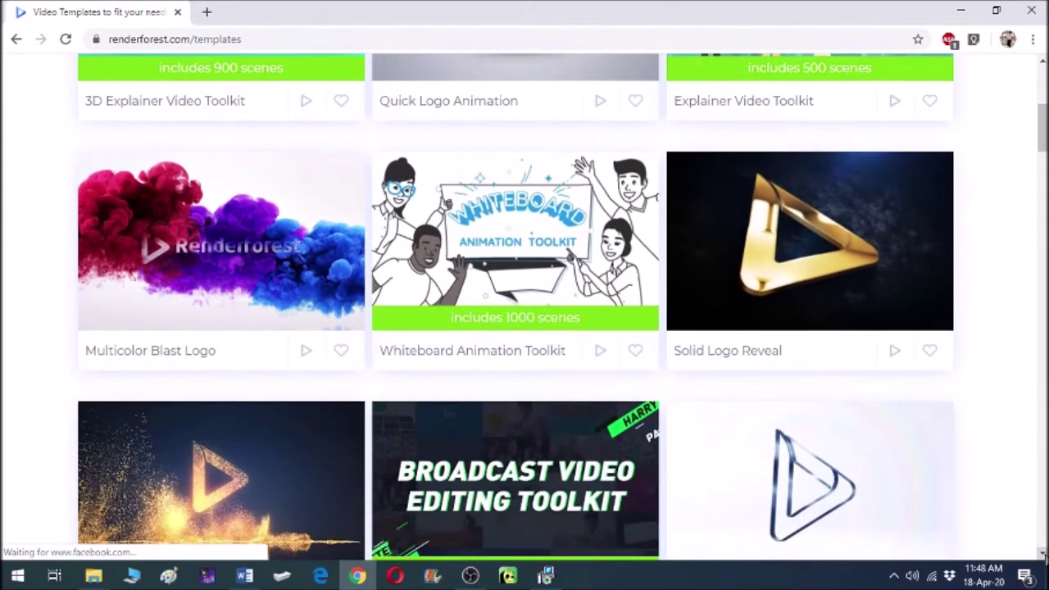
scroll(1042, 553, down, 2)
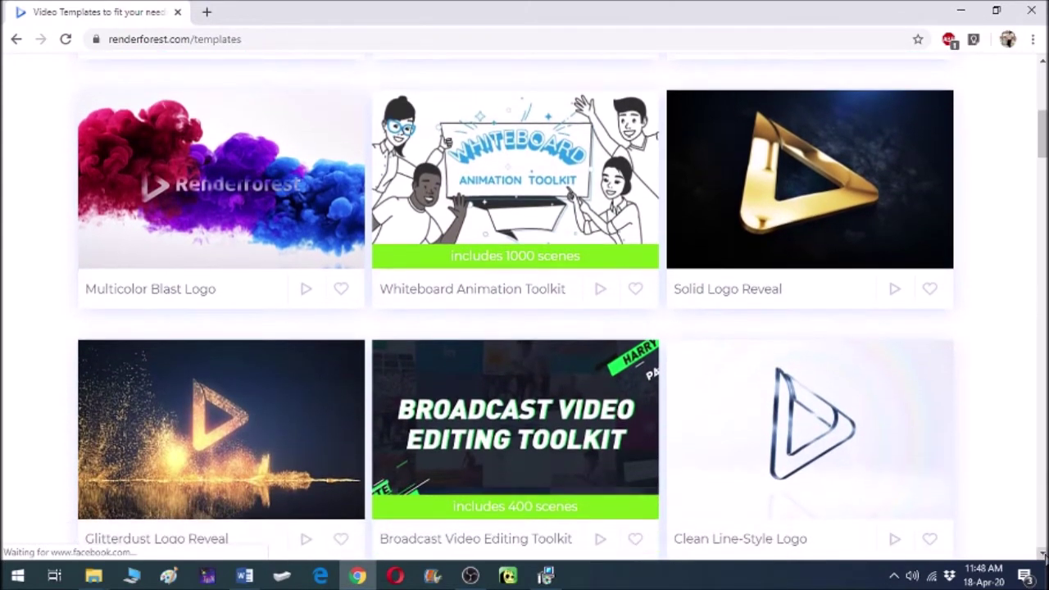
mouse_move(479, 199)
scroll(524, 308, down, 3)
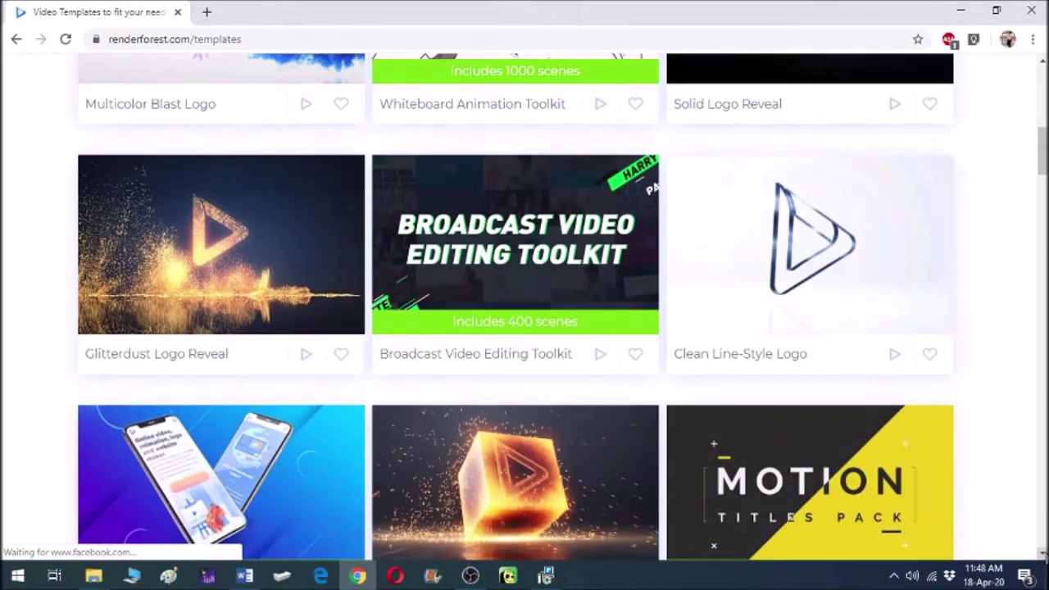
scroll(525, 308, down, 4)
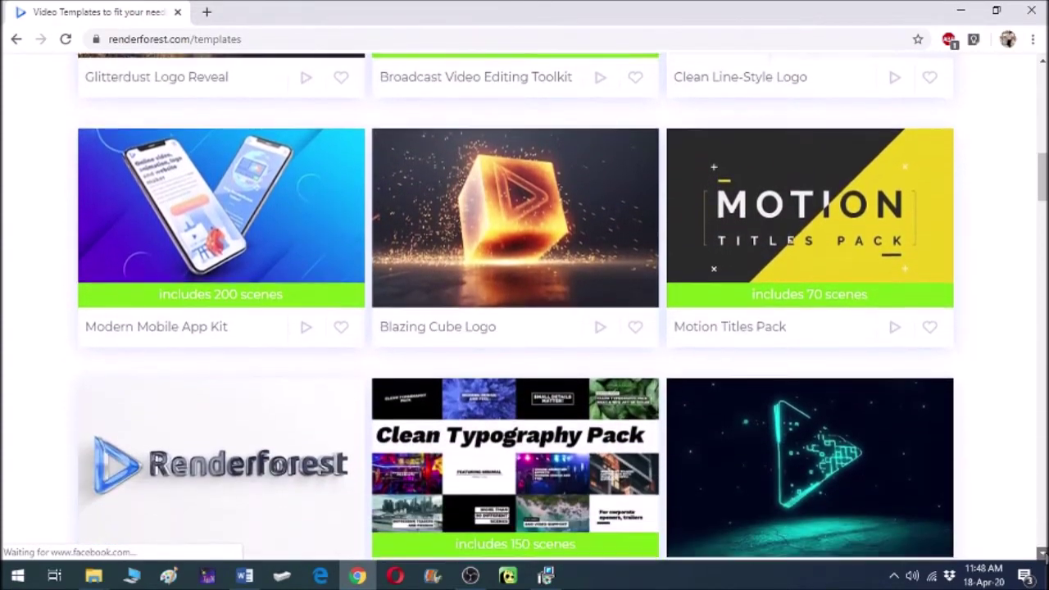
scroll(524, 308, down, 4)
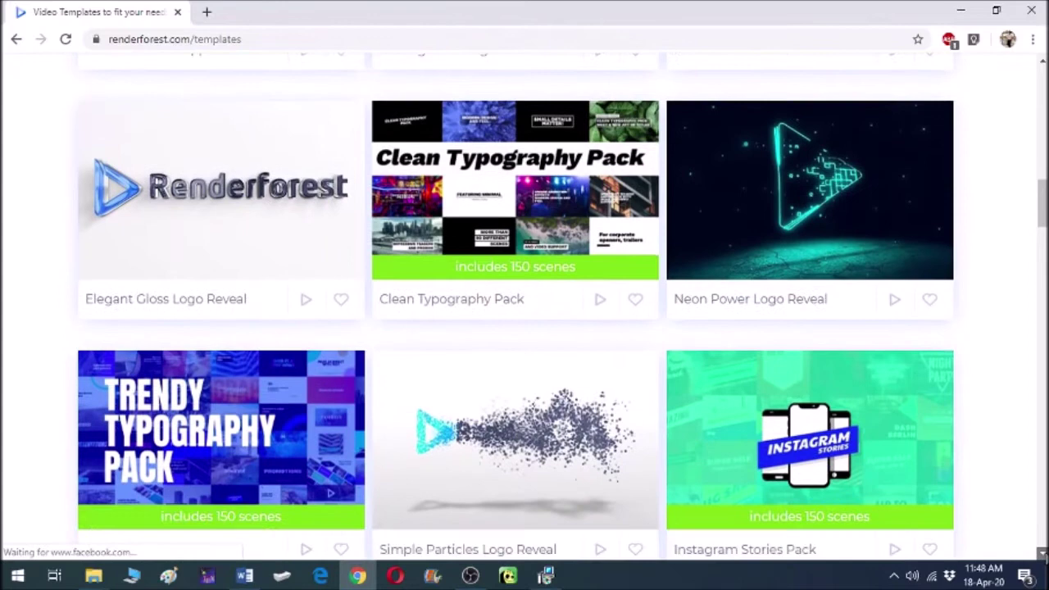
scroll(525, 308, down, 4)
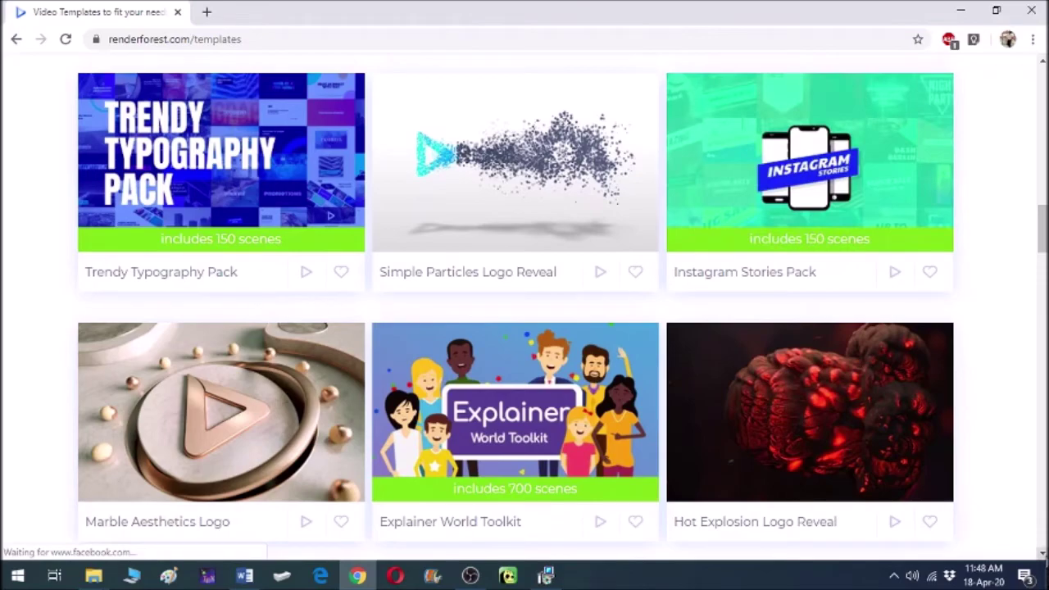
scroll(524, 308, down, 17)
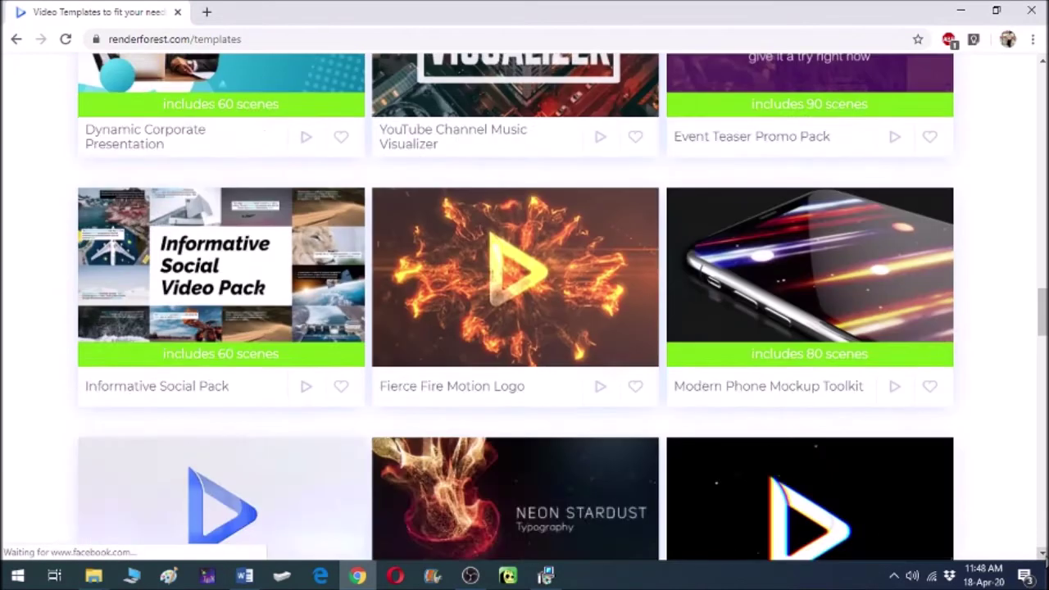
scroll(524, 308, up, 20)
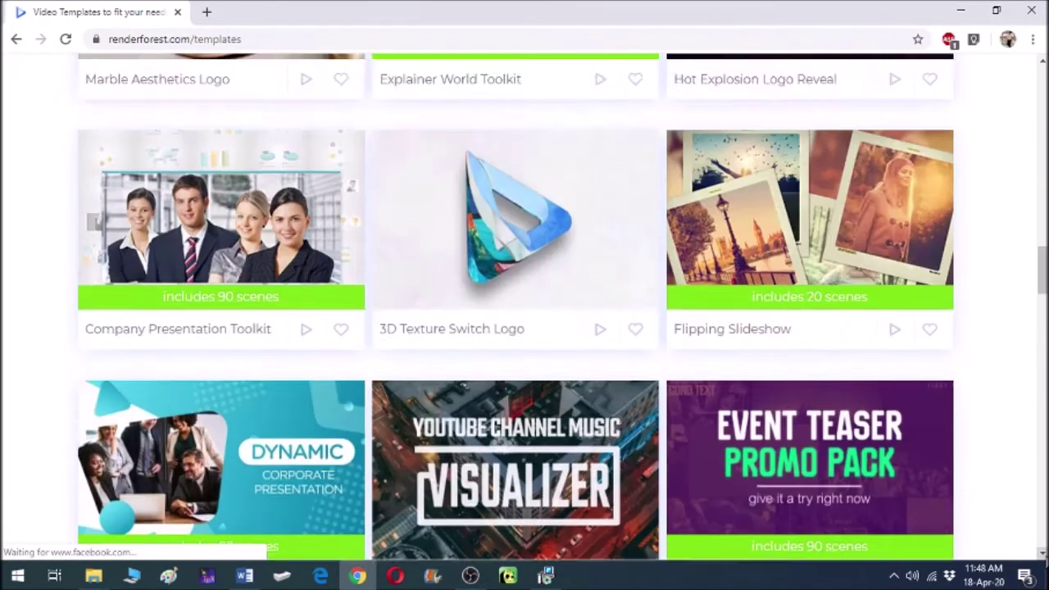
scroll(524, 308, up, 5)
scroll(524, 308, down, 5)
scroll(525, 308, up, 5)
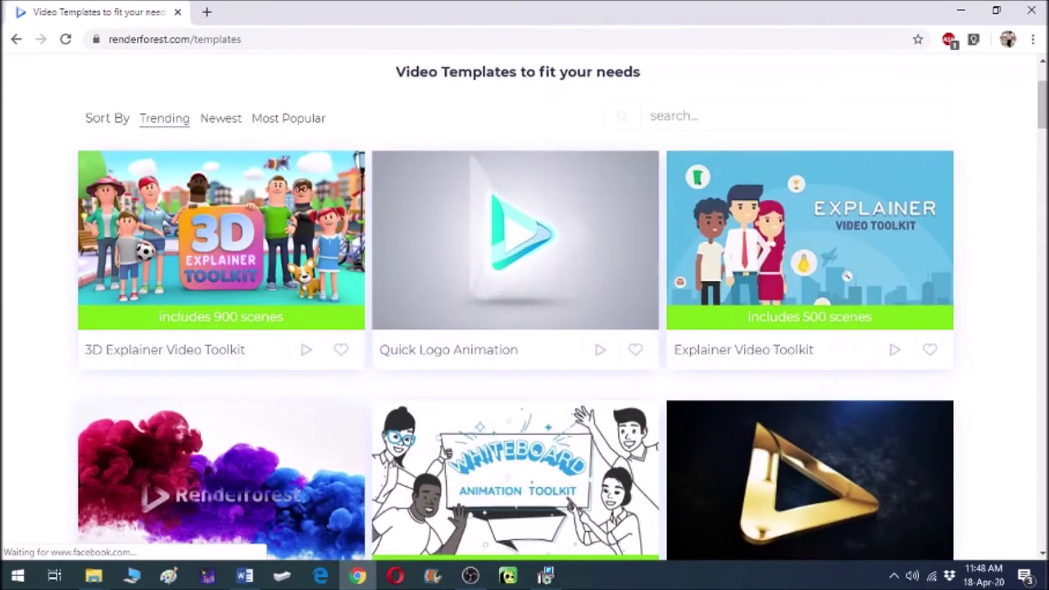
scroll(639, 332, down, 2)
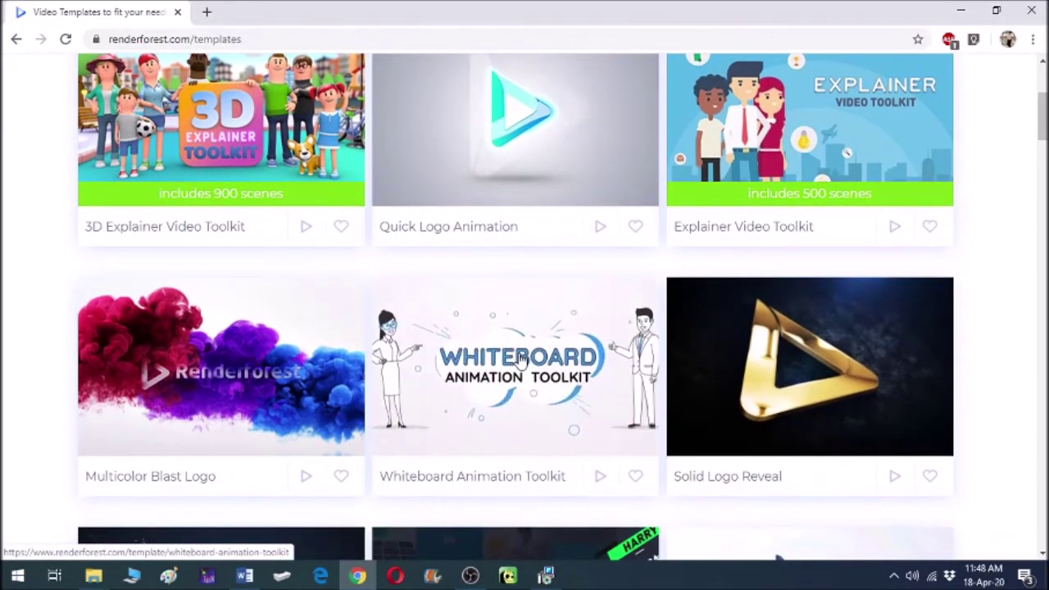
click(521, 360)
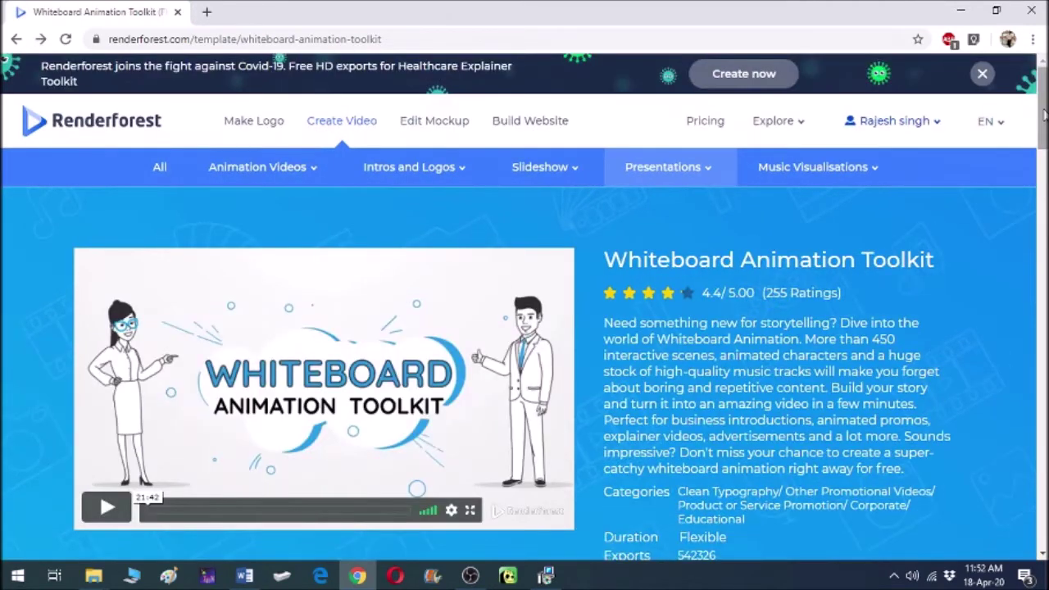
scroll(1042, 114, down, 3)
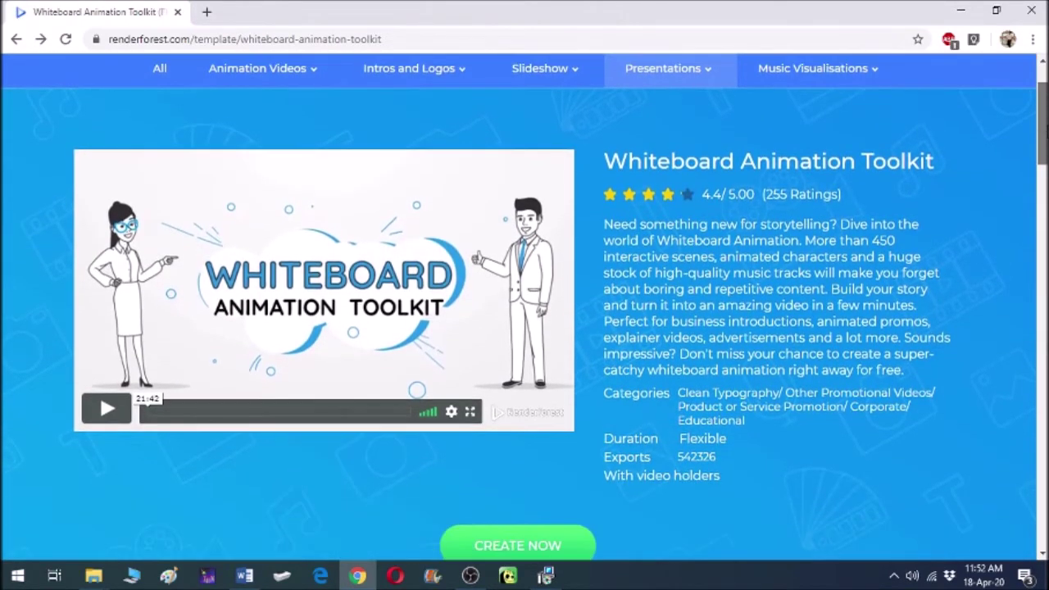
scroll(524, 306, down, 4)
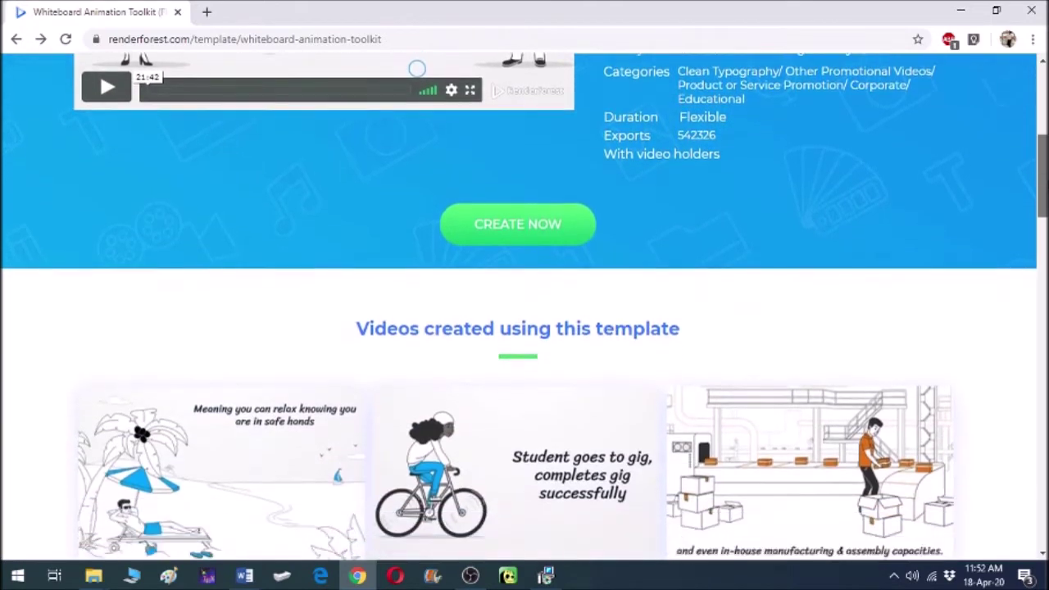
scroll(524, 306, down, 2)
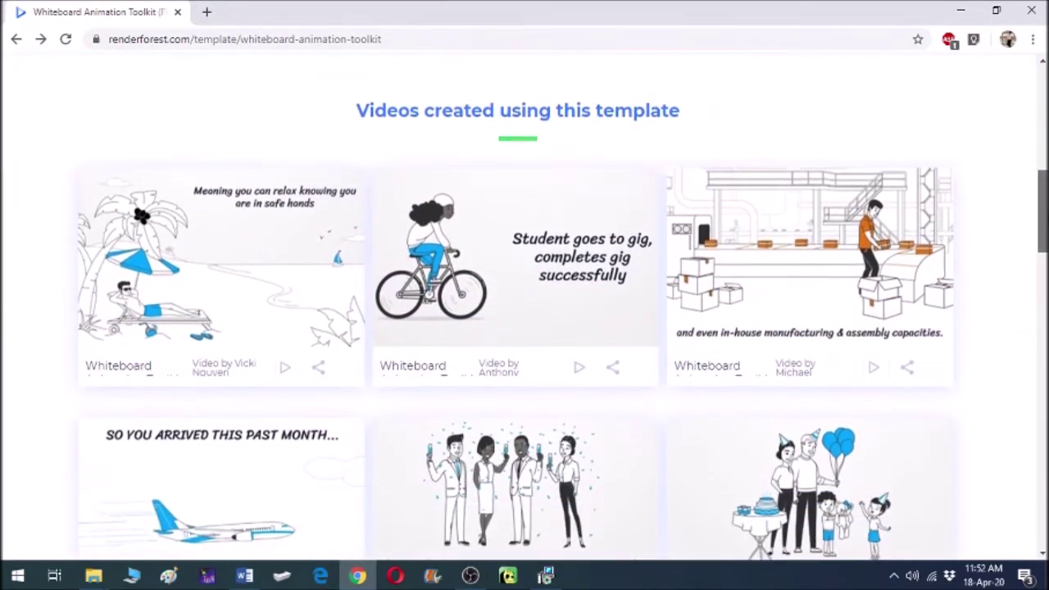
scroll(524, 306, down, 4)
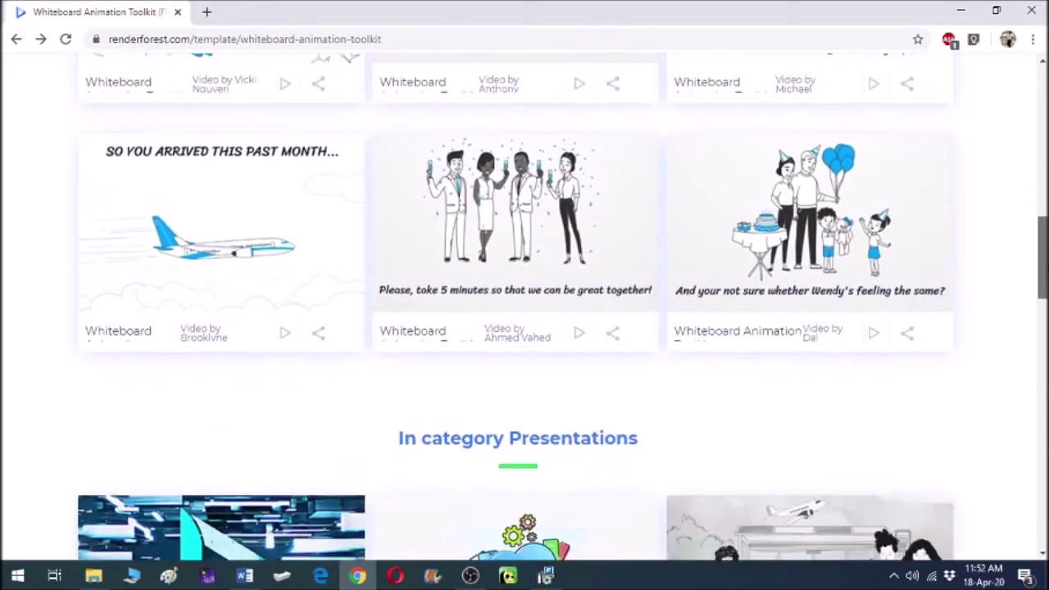
scroll(676, 238, down, 3)
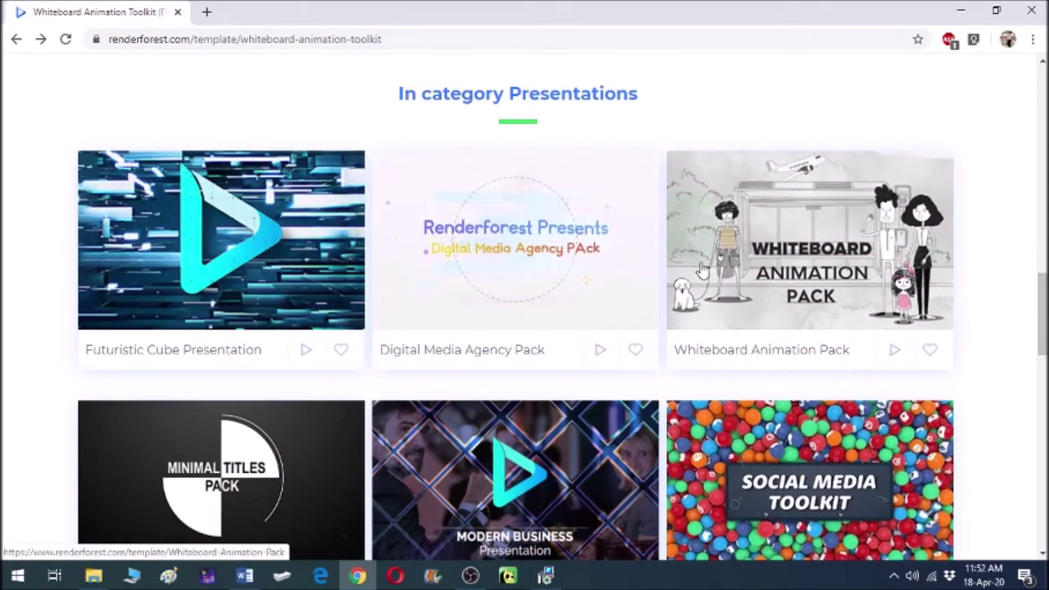
scroll(760, 287, down, 2)
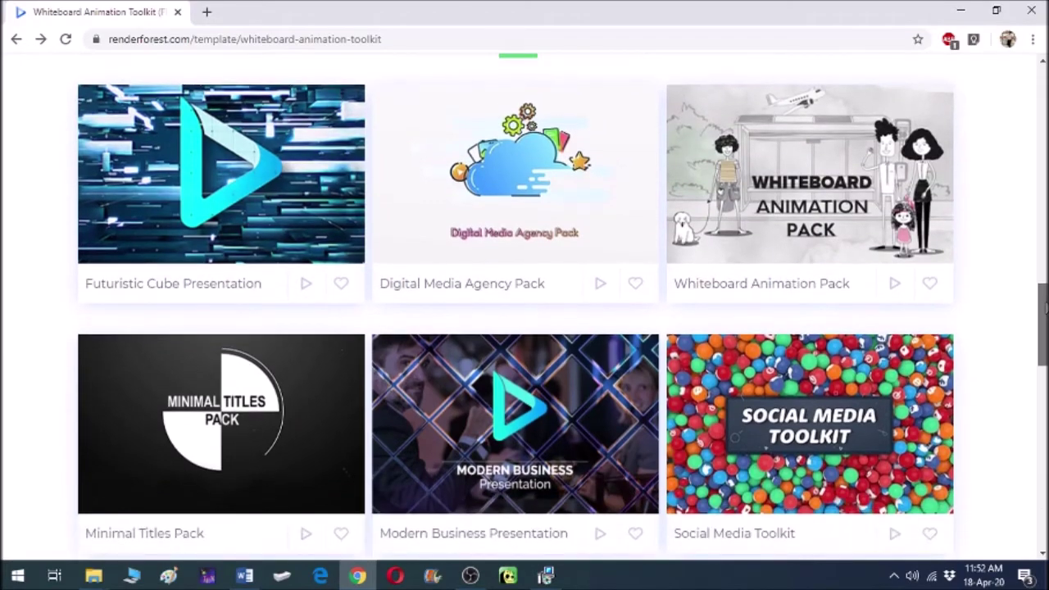
scroll(524, 307, up, 6)
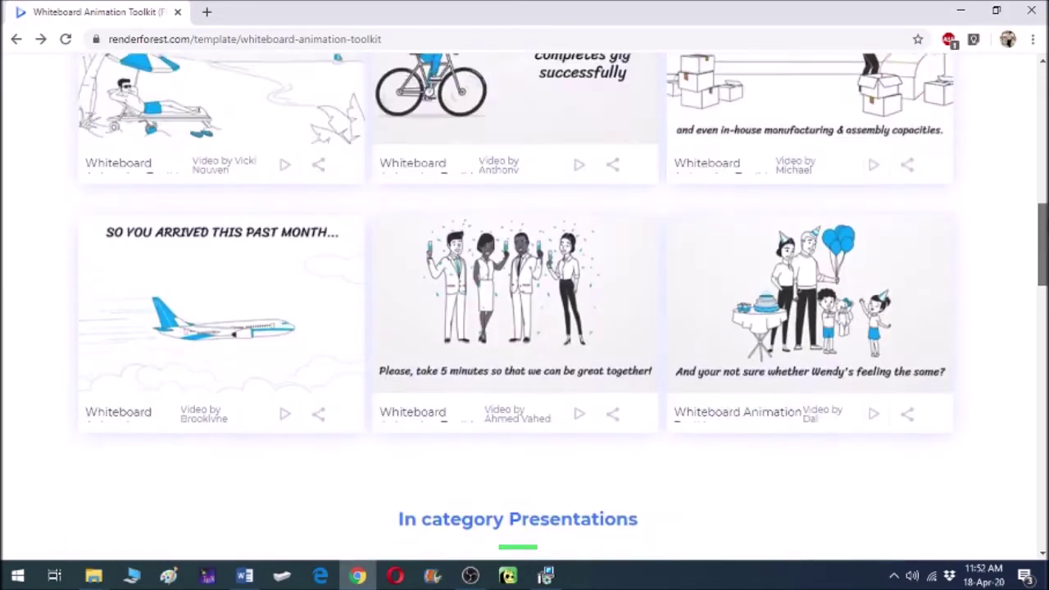
scroll(524, 308, up, 8)
scroll(524, 307, down, 2)
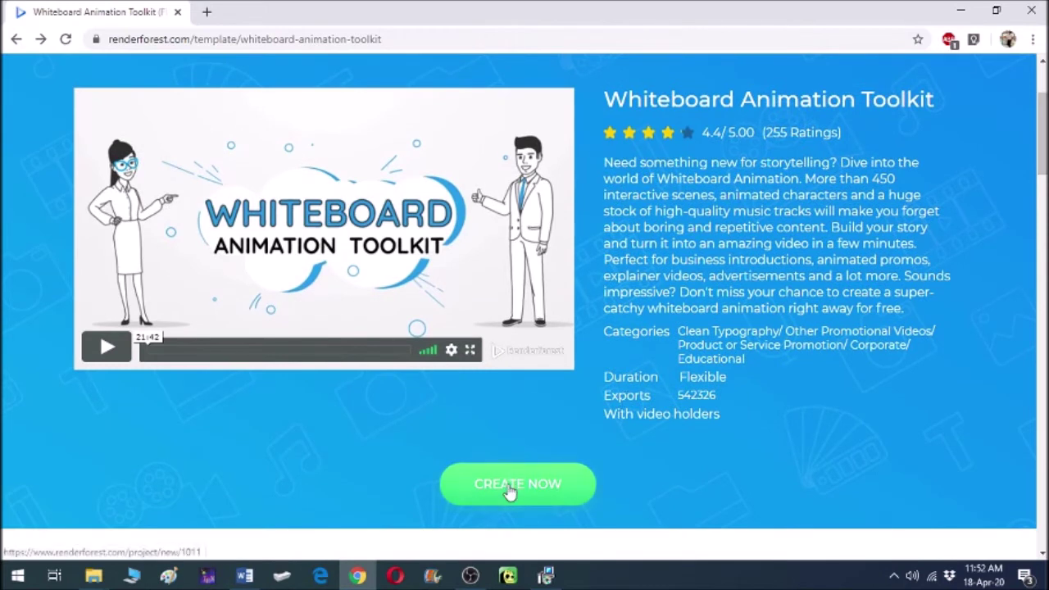
- Create a new project from the template and open the Load a Preset gallery
click(509, 487)
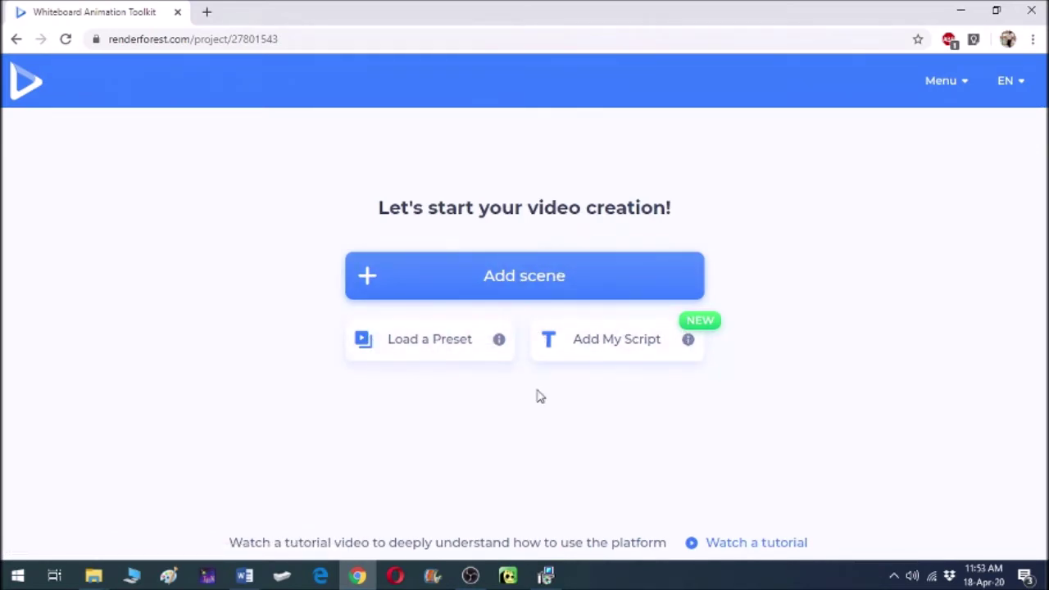
click(450, 354)
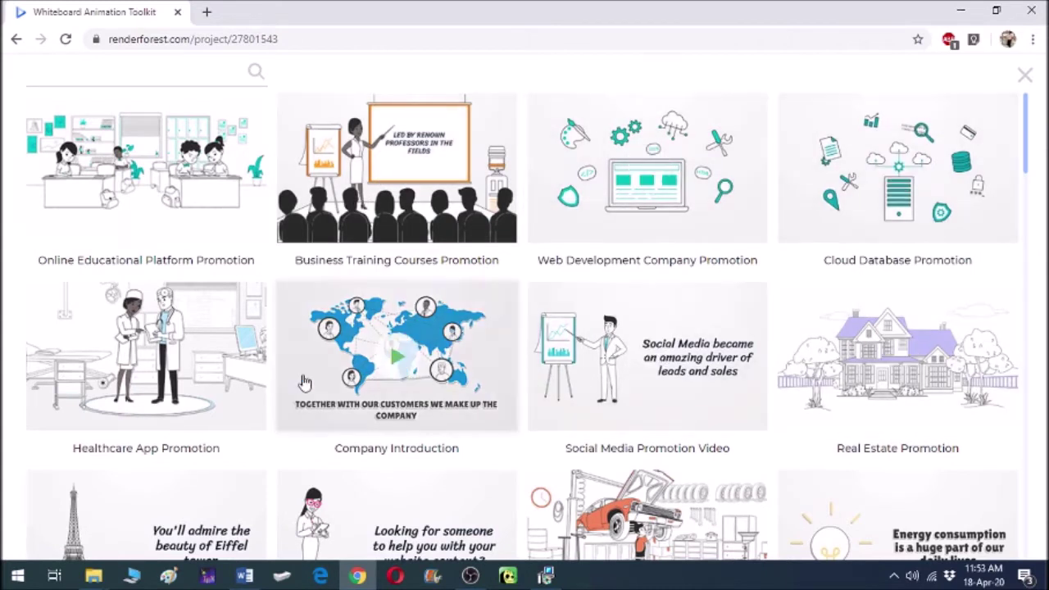
- Preview the Online Educational Platform Promotion preset full screen, then use it as the ready story
click(145, 183)
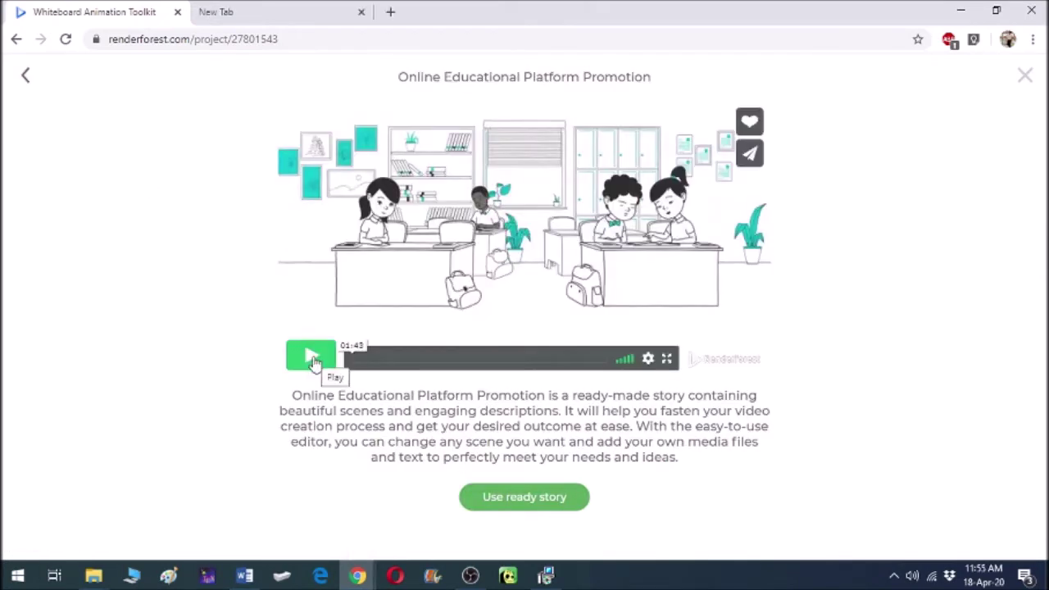
click(311, 357)
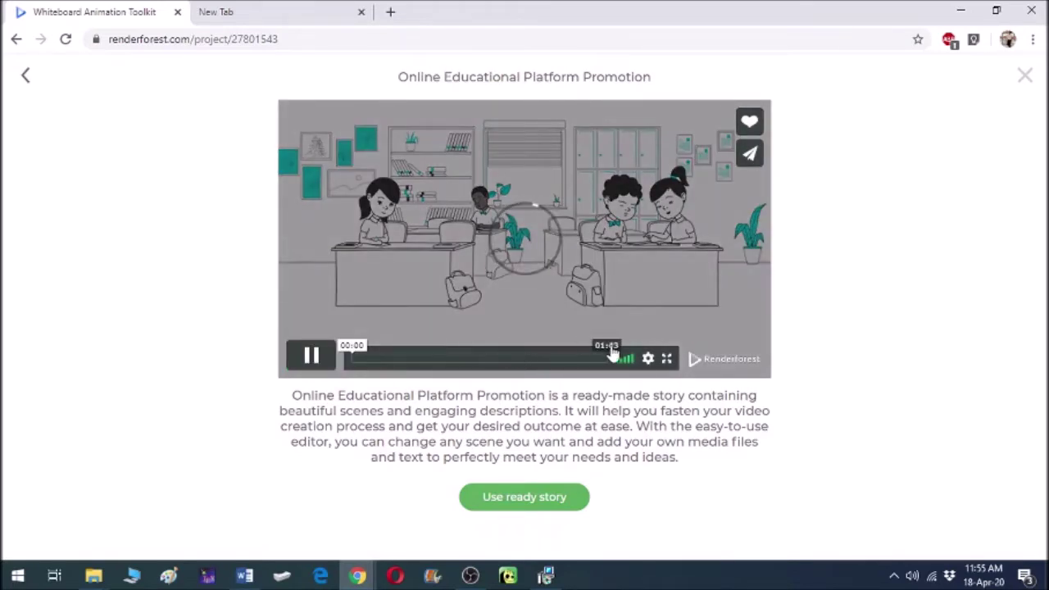
click(666, 358)
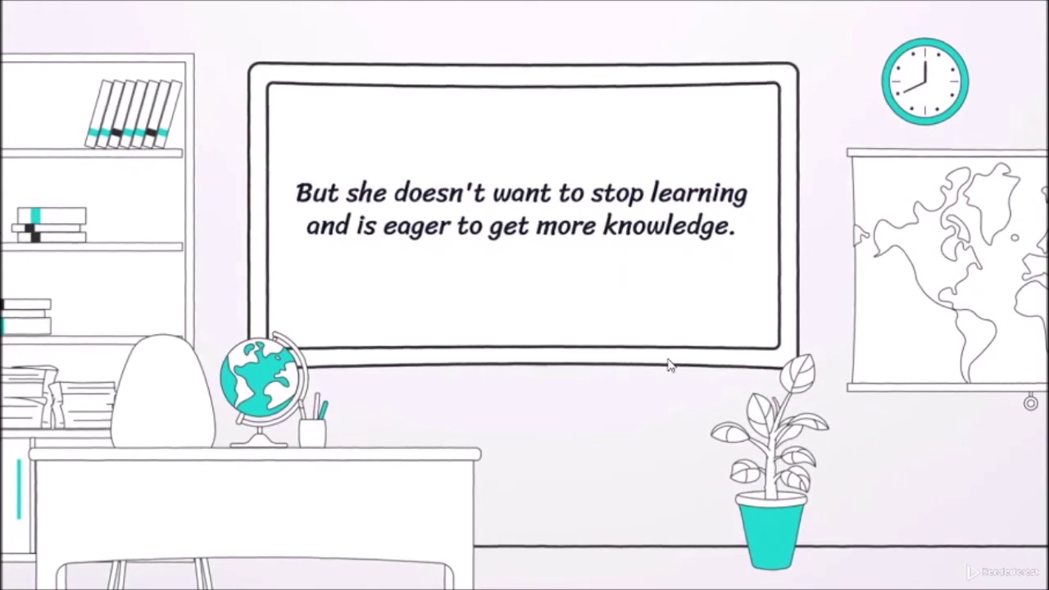
key(Escape)
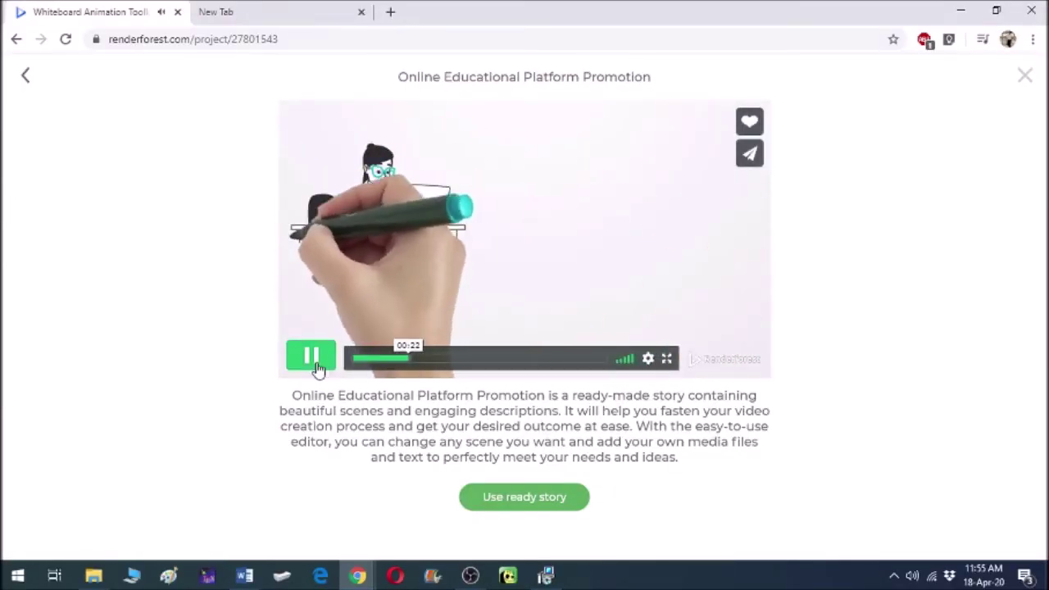
click(317, 367)
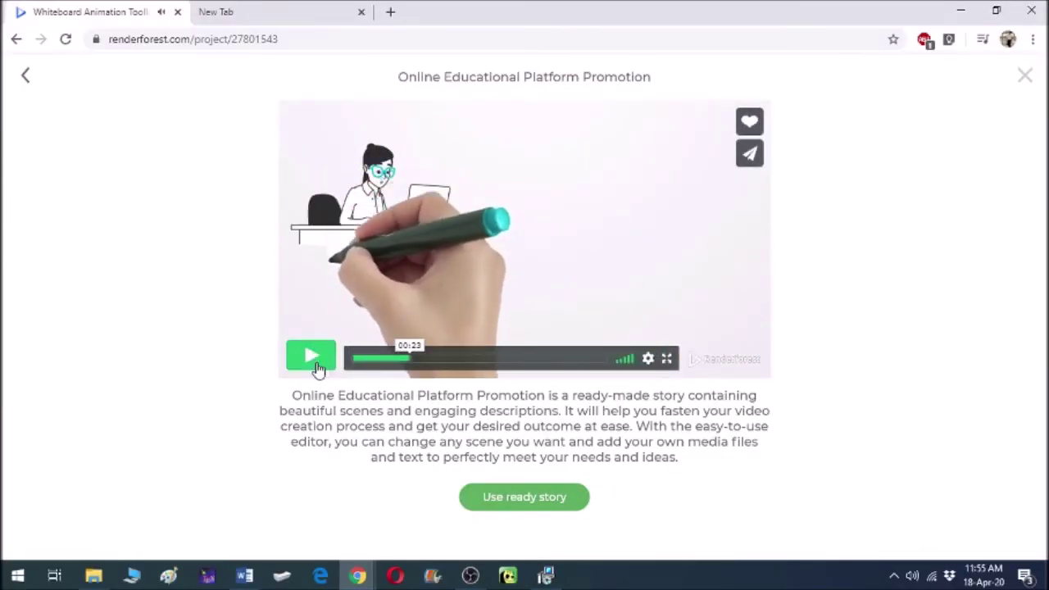
click(507, 497)
click(507, 497)
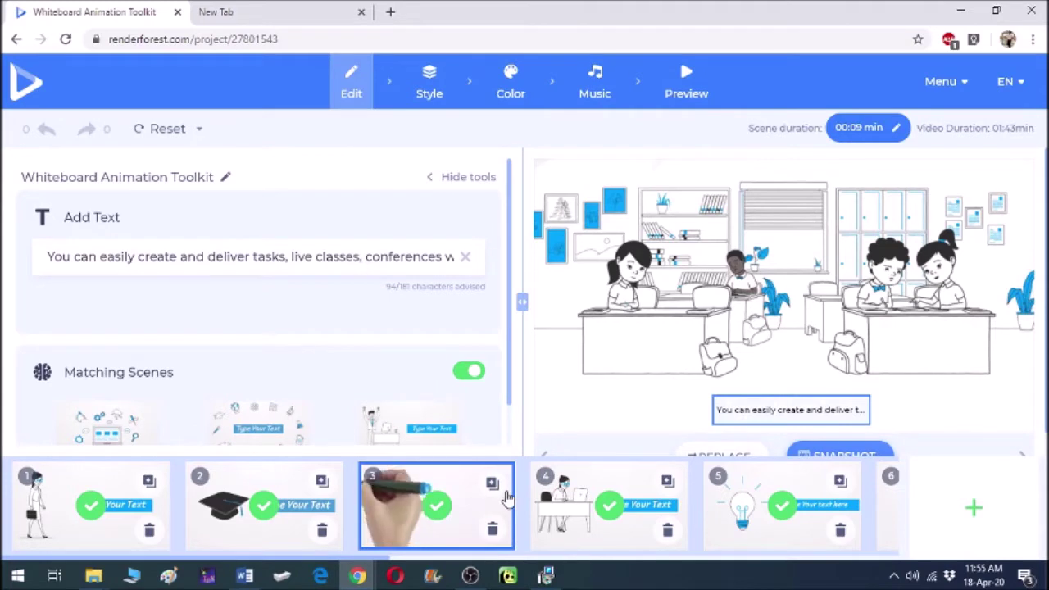
- Insert 'Mathematics' before 'student' in scene 1's caption, making it a Mathematics student
click(62, 508)
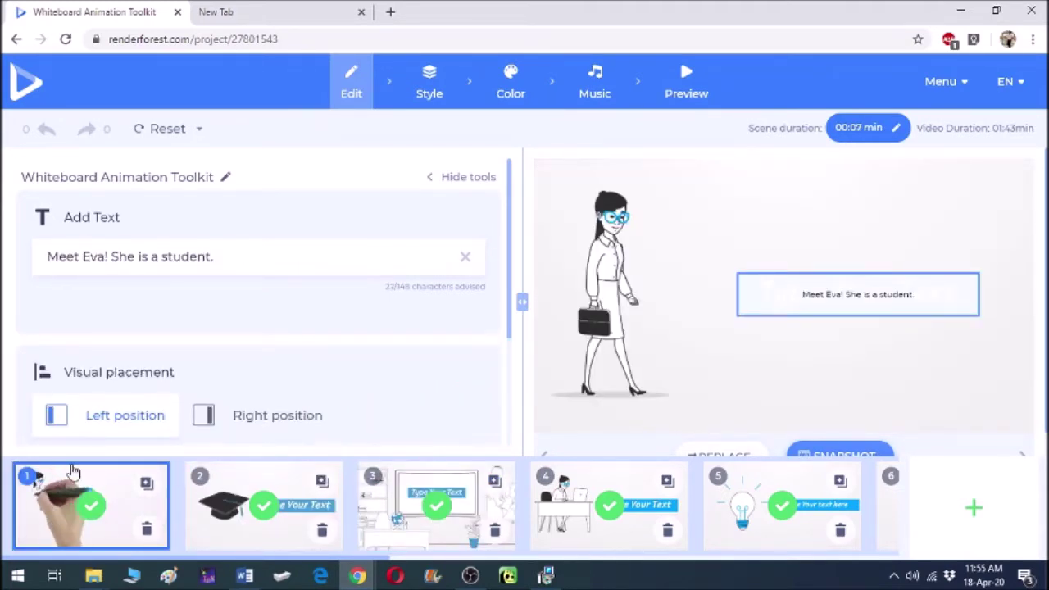
click(106, 257)
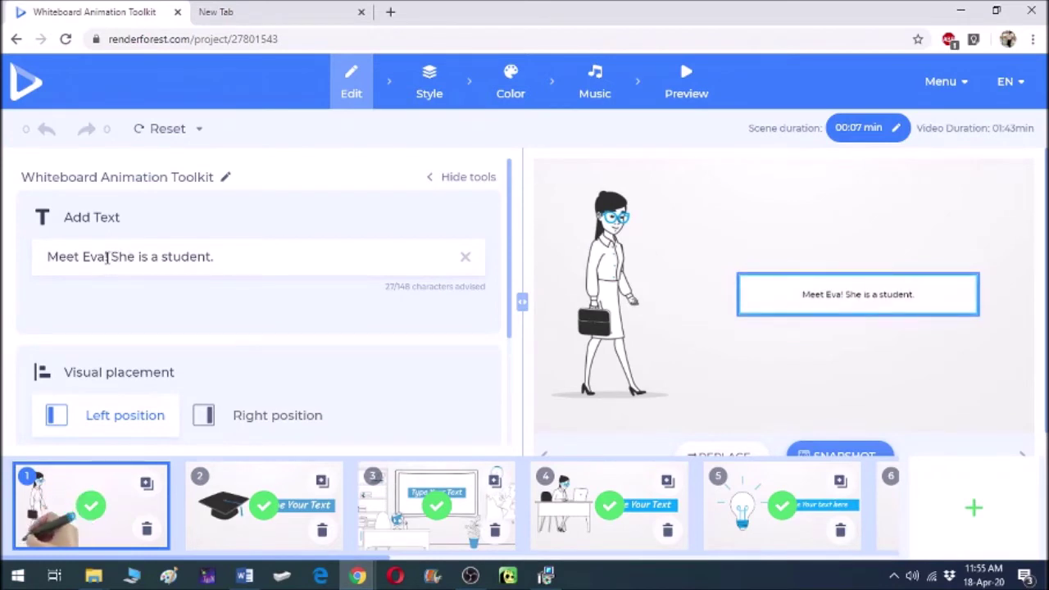
click(163, 259)
text(Mathe)
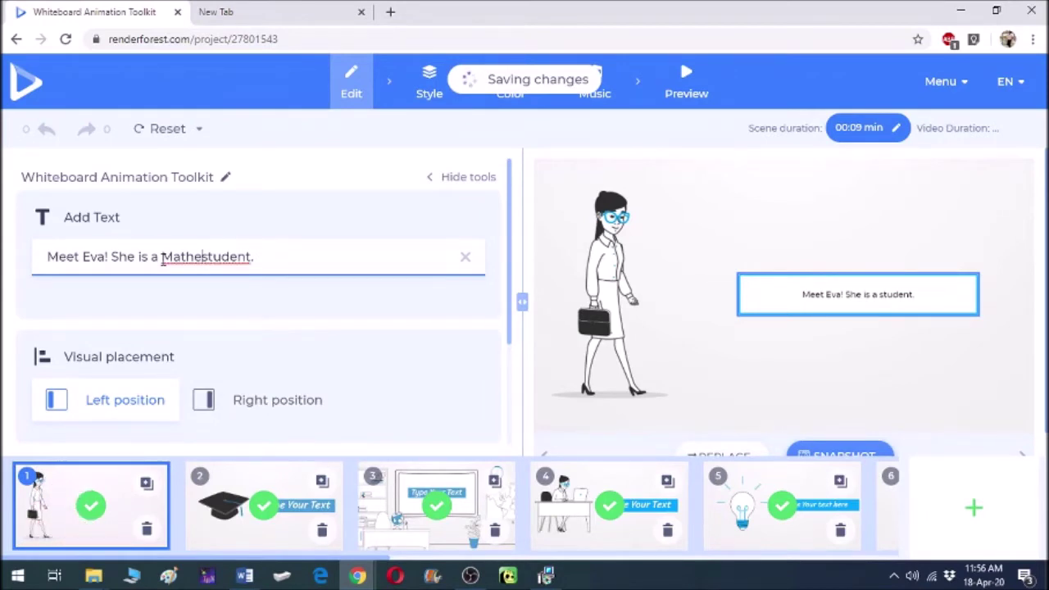
text(matics)
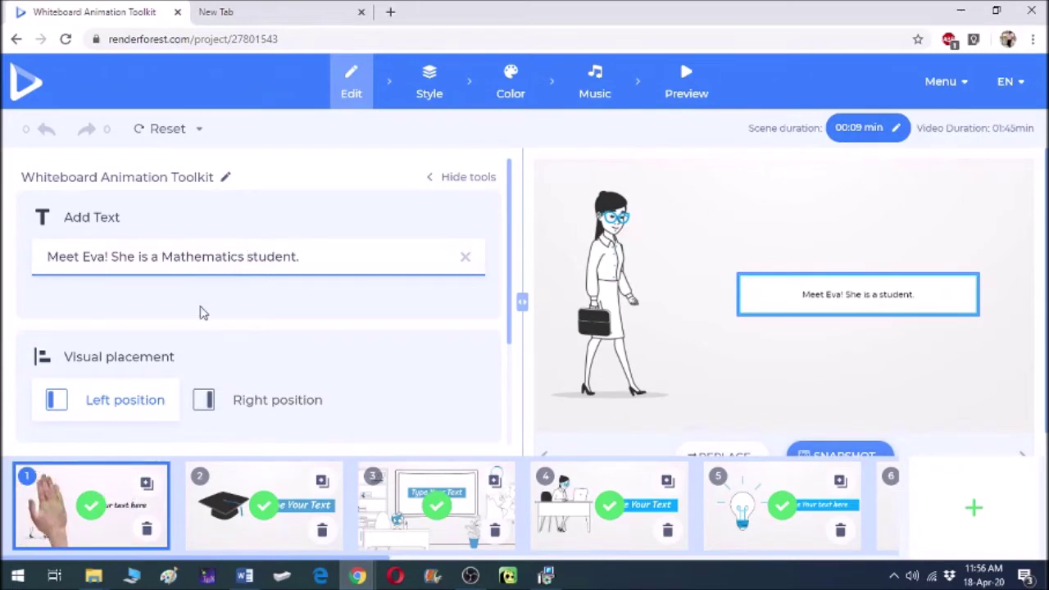
click(248, 405)
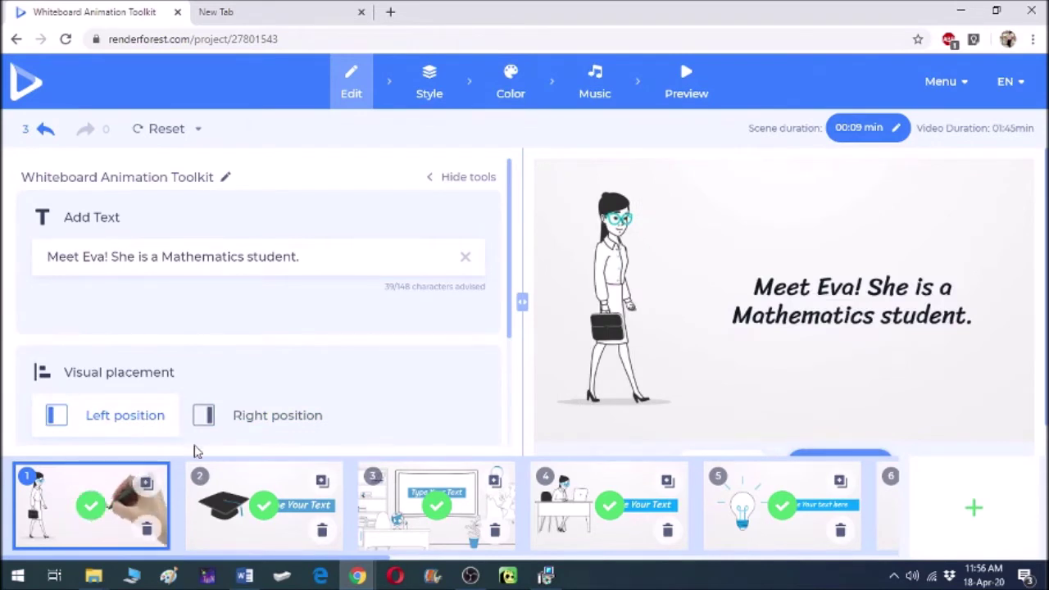
click(242, 491)
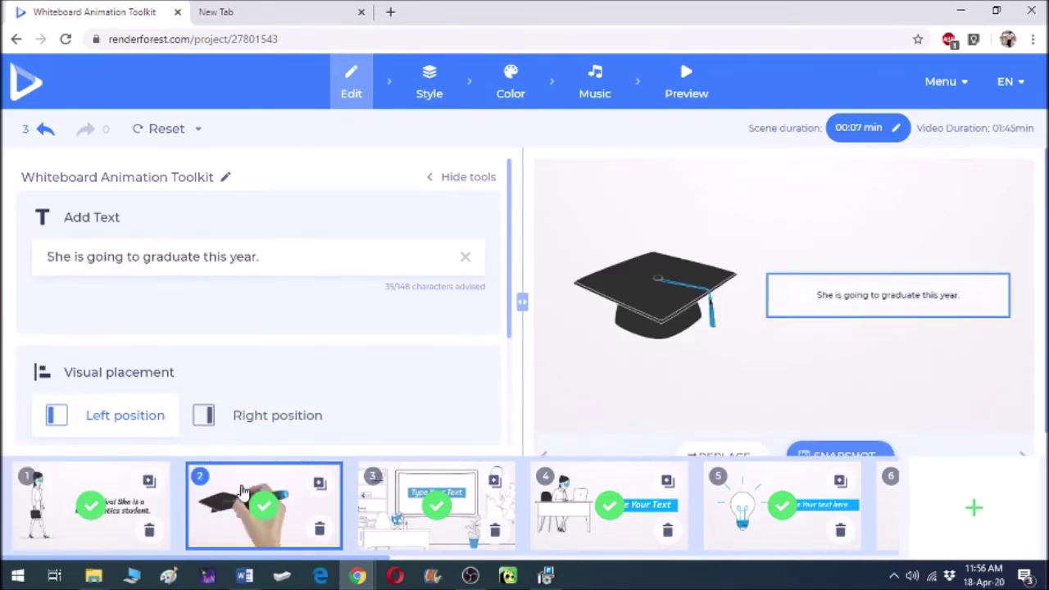
- Review scene 3 and fix the spacing between 'teach' and 'at' in scene 4's caption
click(422, 488)
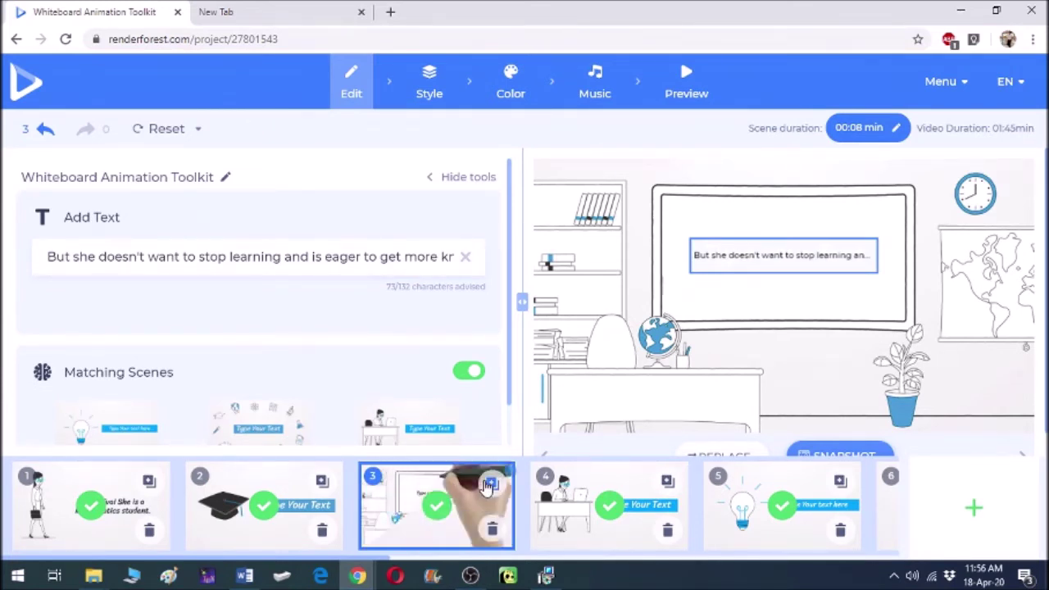
click(592, 490)
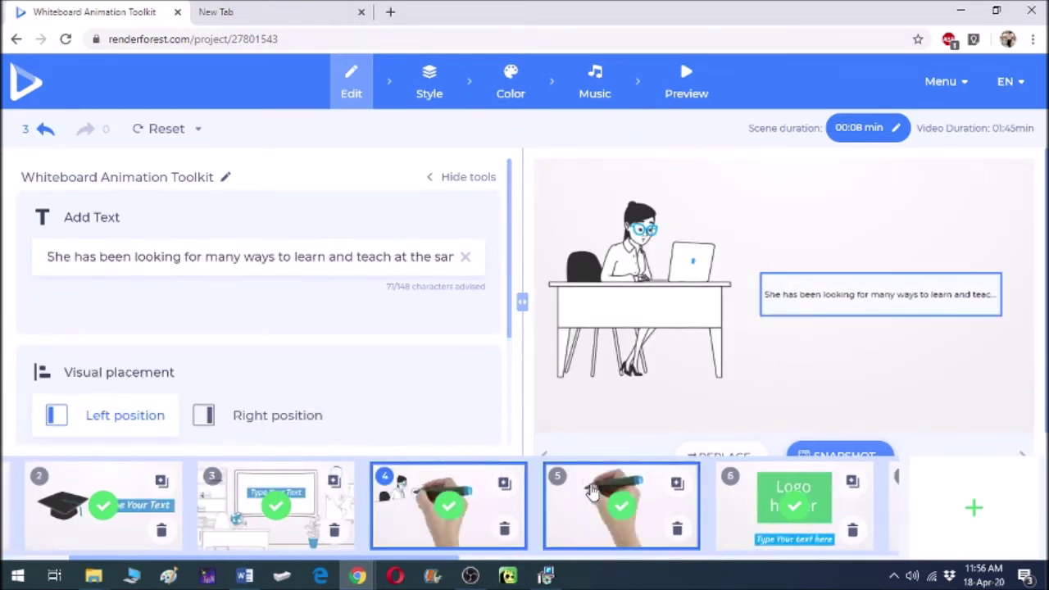
click(391, 256)
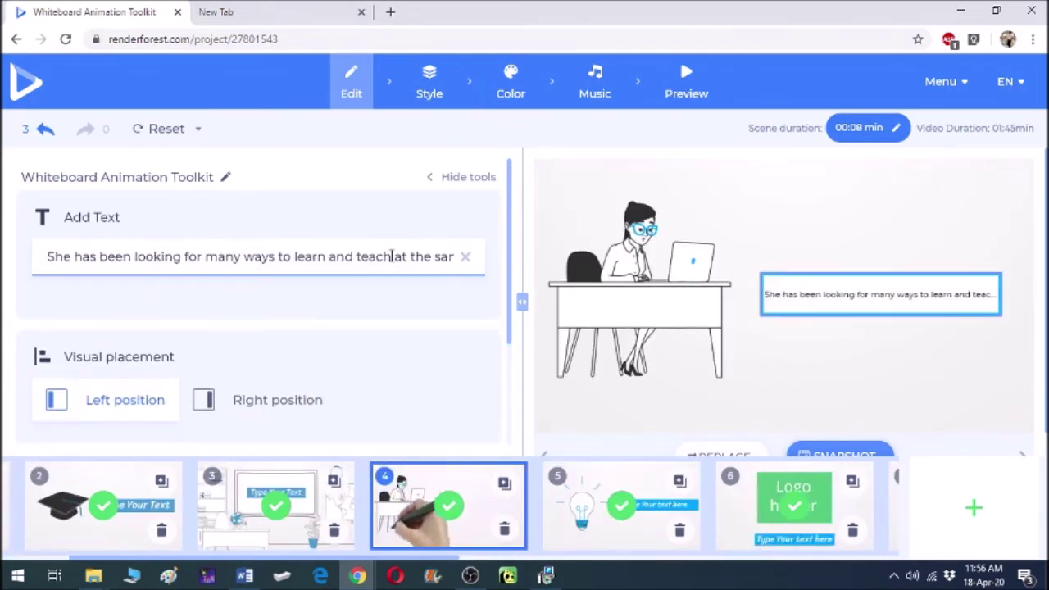
key(Right)
key(Right)
key(Right)
key(Right)
key(Right)
key(Right)
key(Right)
key(Right)
key(Right)
key(Right)
key(Right)
key(Right)
key(Right)
key(Right)
key(Right)
key(Right)
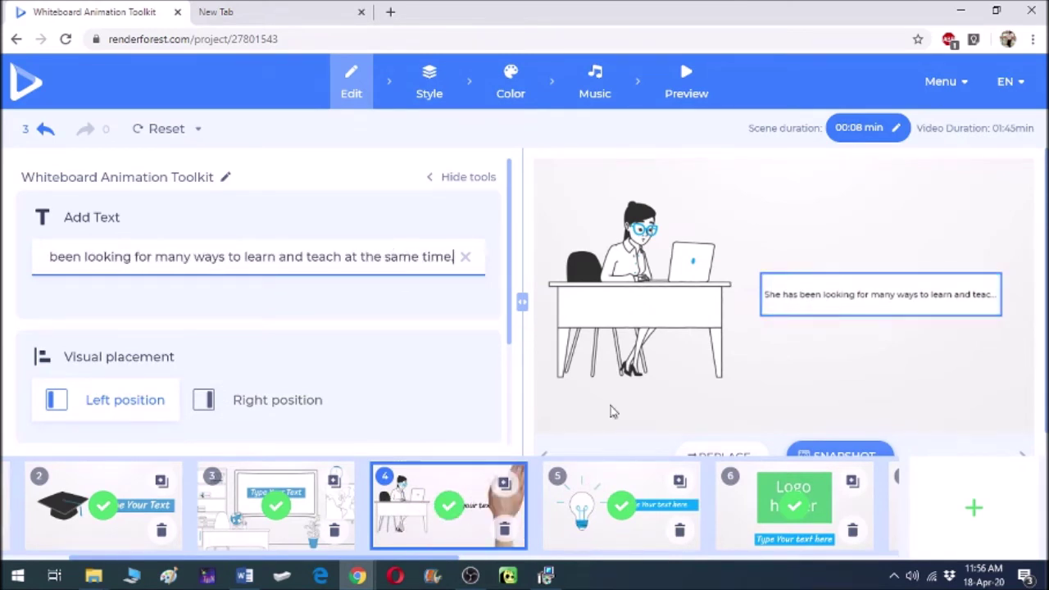
- Open scene 7 and bring up the change options for its tablet image
click(649, 526)
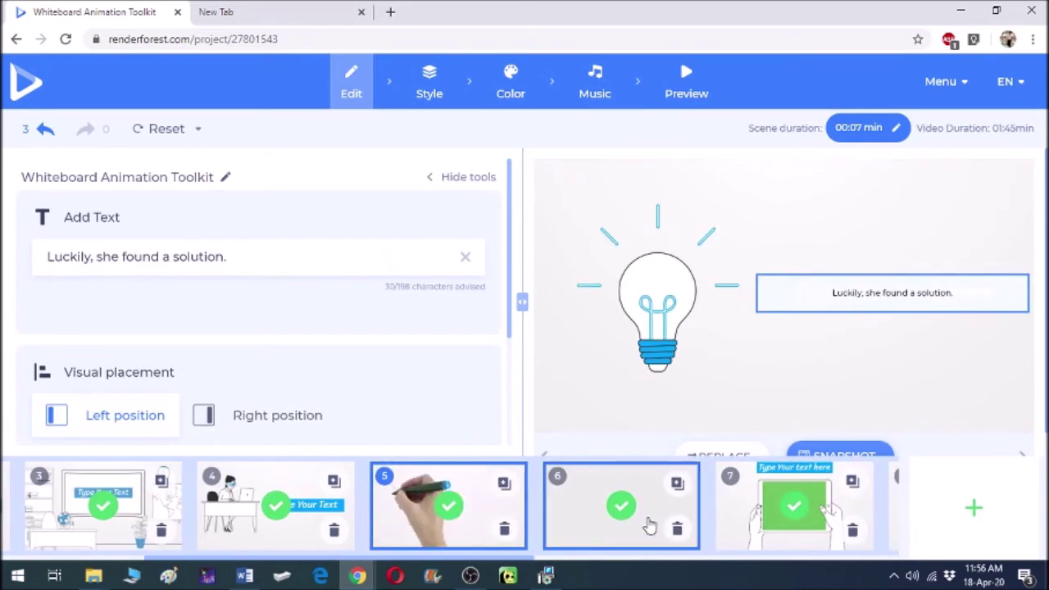
click(760, 509)
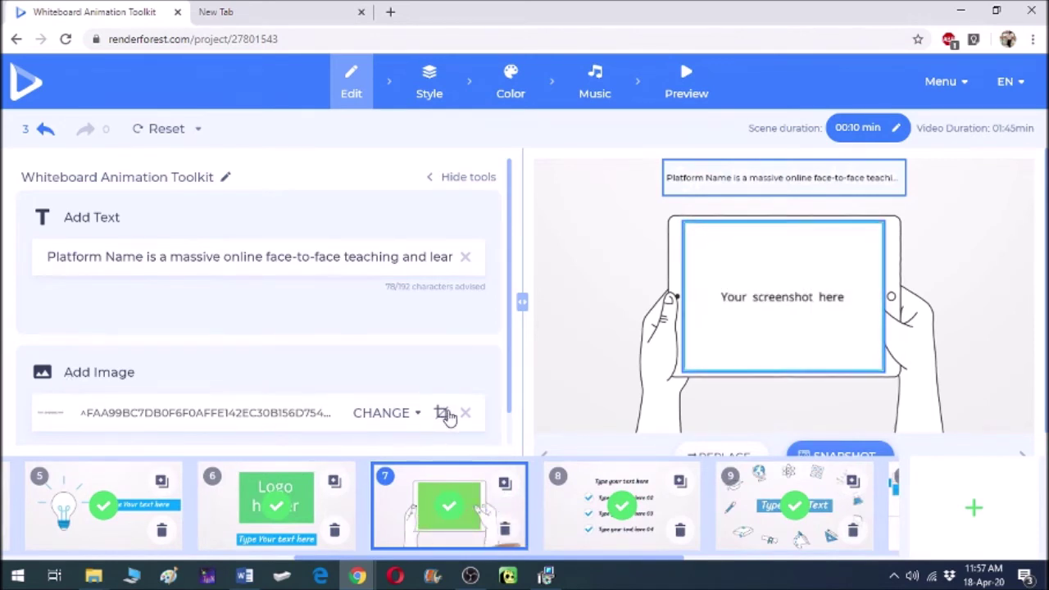
click(785, 299)
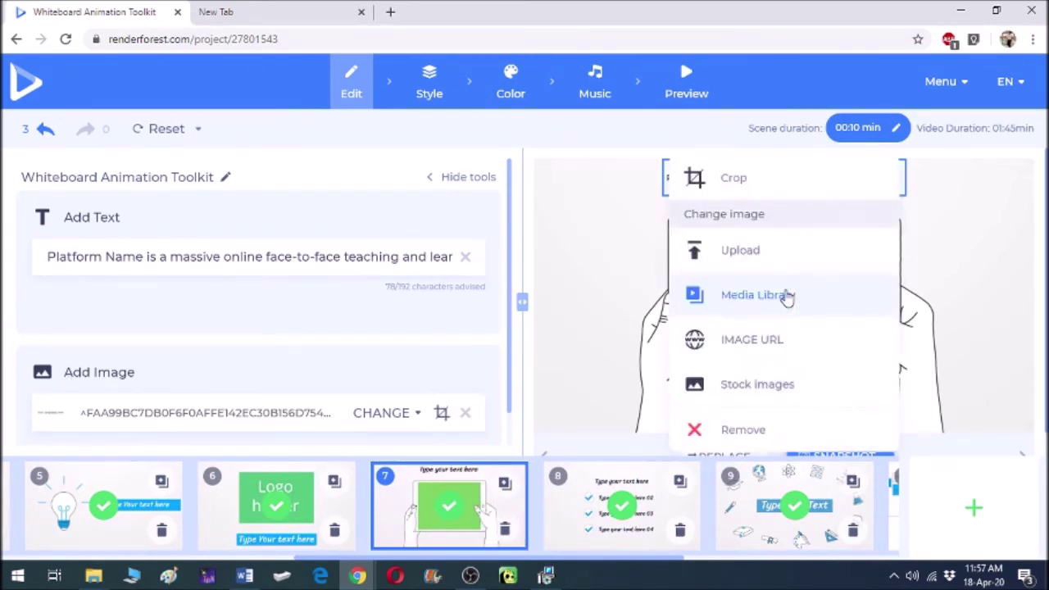
- Upload MATHSONLINE_free-file from Downloads as scene 7's tablet screen image
click(739, 250)
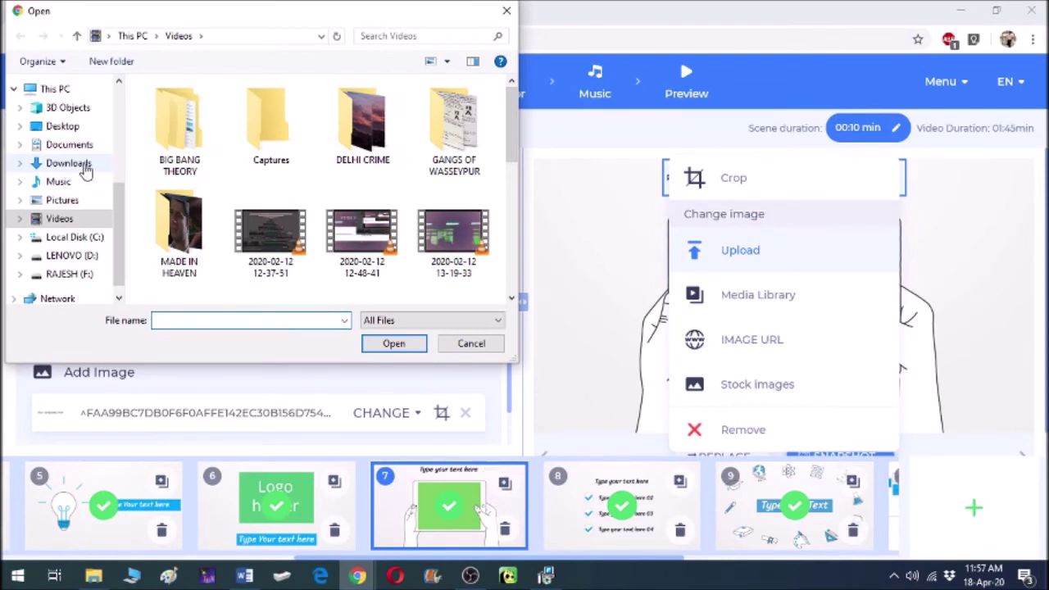
click(86, 168)
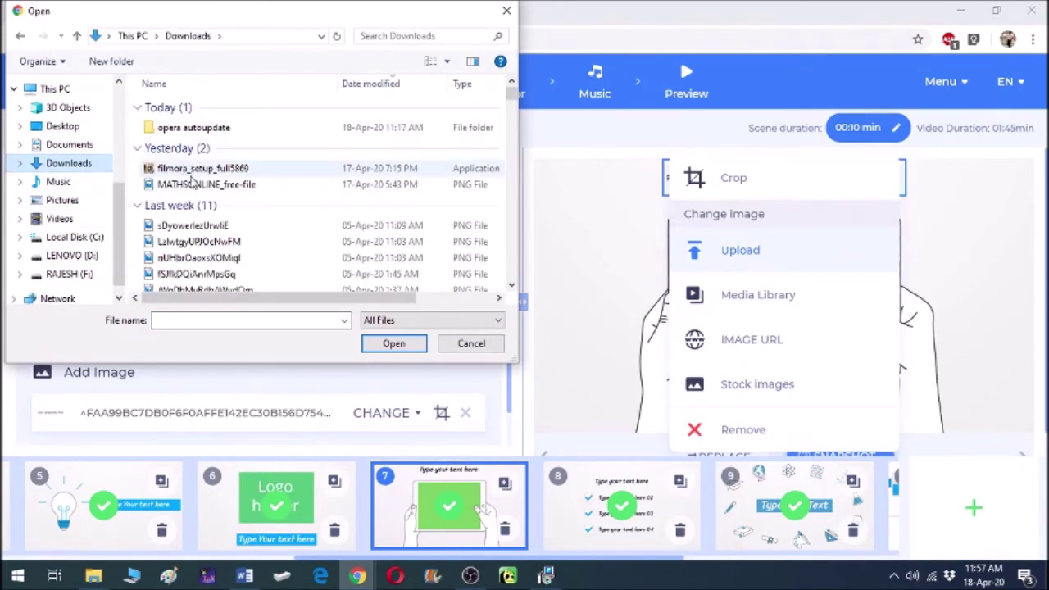
double_click(193, 185)
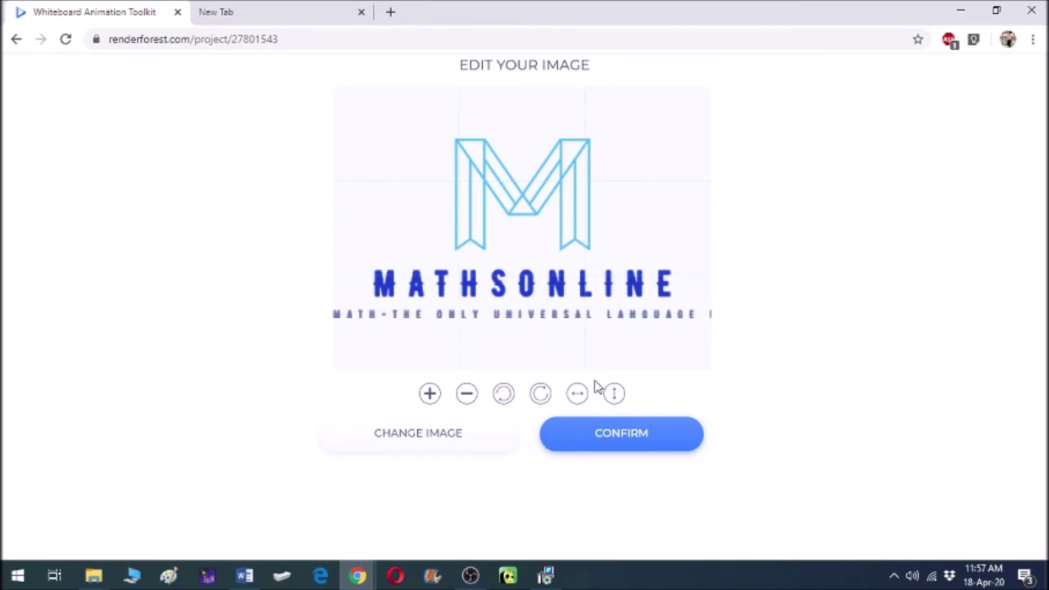
click(626, 438)
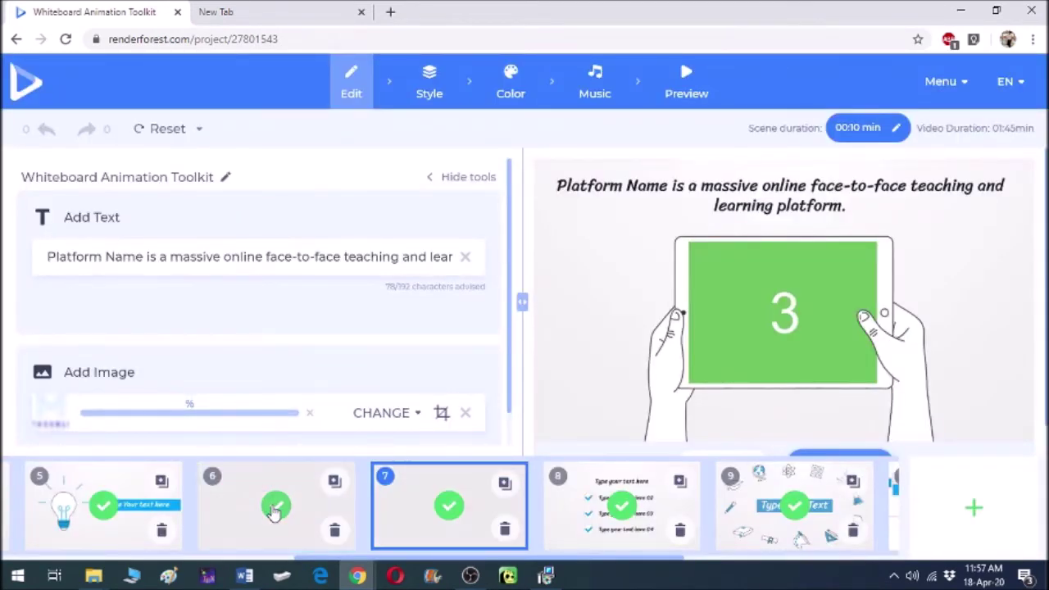
click(275, 509)
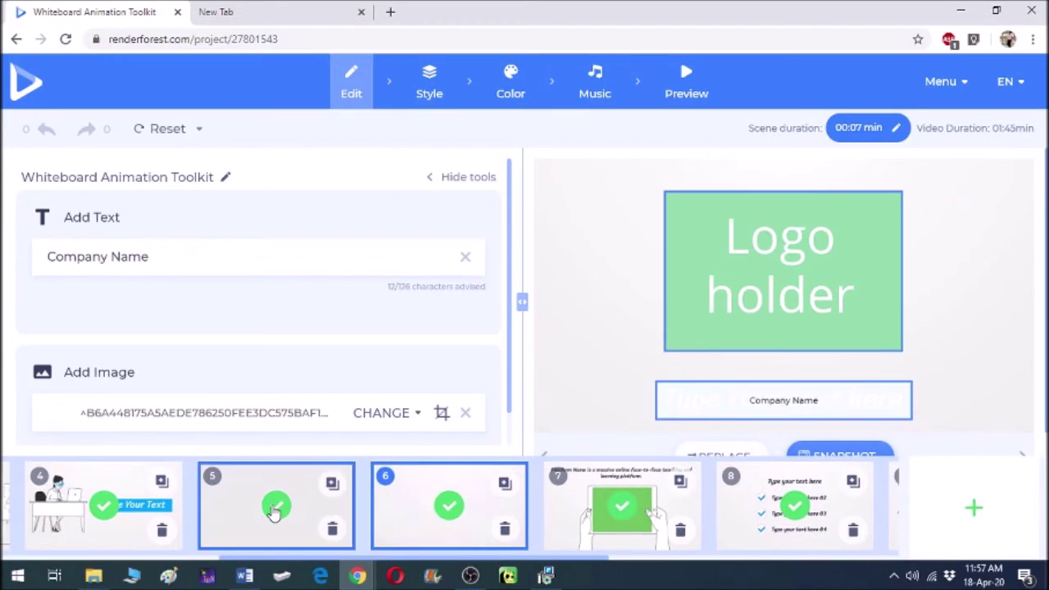
- Upload MATHSONLINE_free-file as the logo image in scene 6's logo holder
click(697, 301)
click(724, 250)
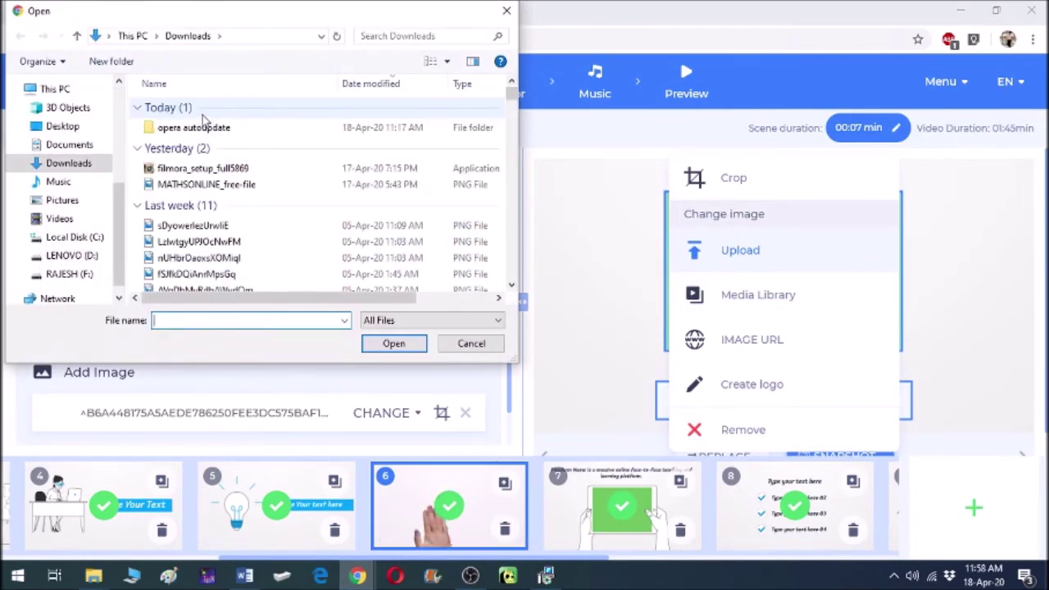
click(218, 185)
click(393, 344)
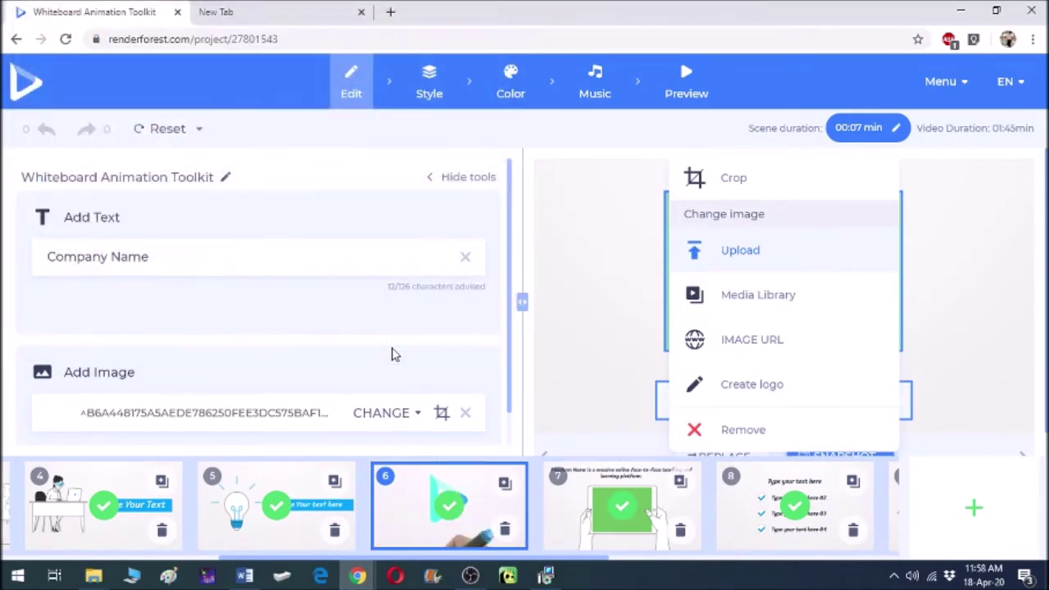
click(614, 462)
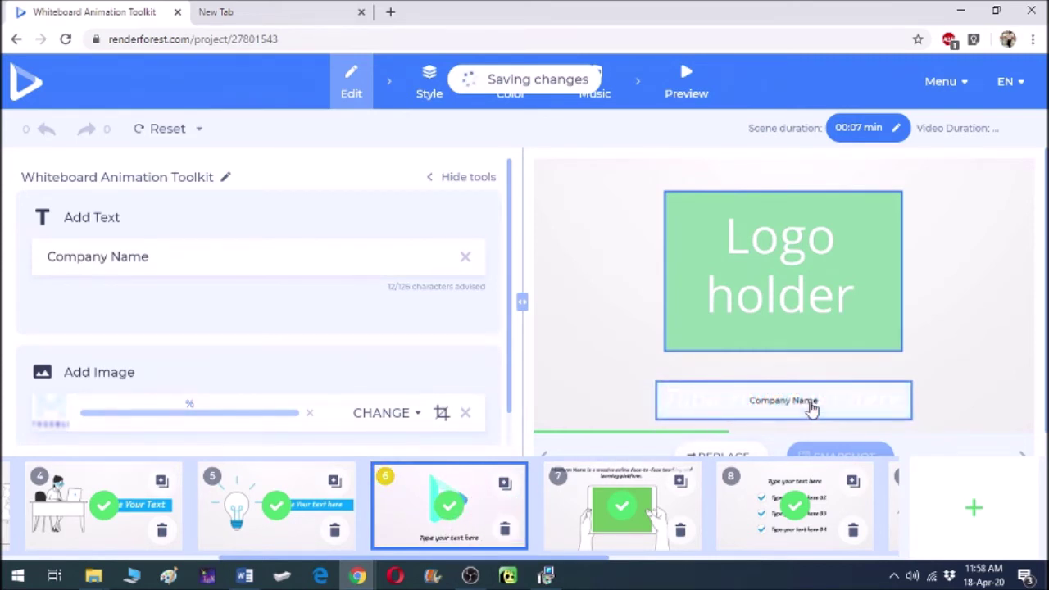
- Replace scene 6's Company Name text with MATHSONLINE.COM
click(811, 407)
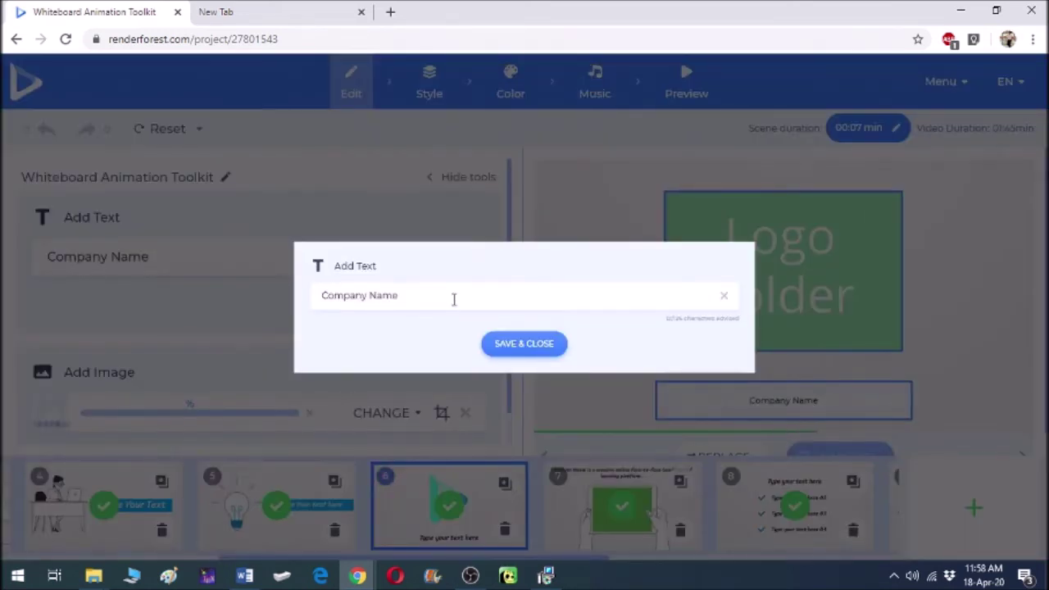
key(BackSpace)
key(BackSpace)
key(BackSpace)
key(BackSpace)
key(BackSpace)
key(BackSpace)
key(BackSpace)
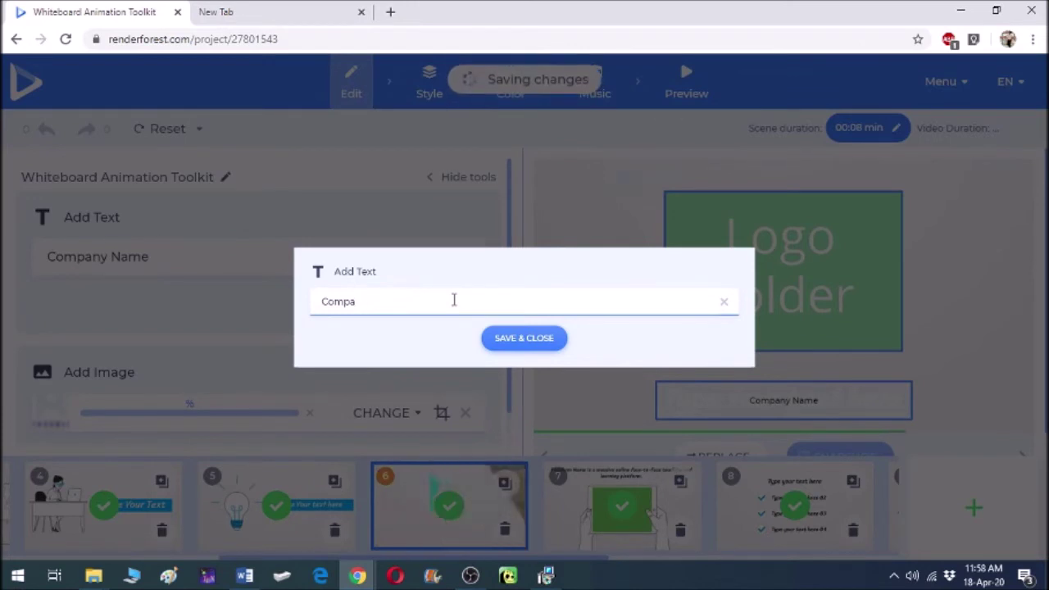
key(BackSpace)
key(BackSpace)
key(BackSpace)
key(BackSpace)
key(BackSpace)
text(M)
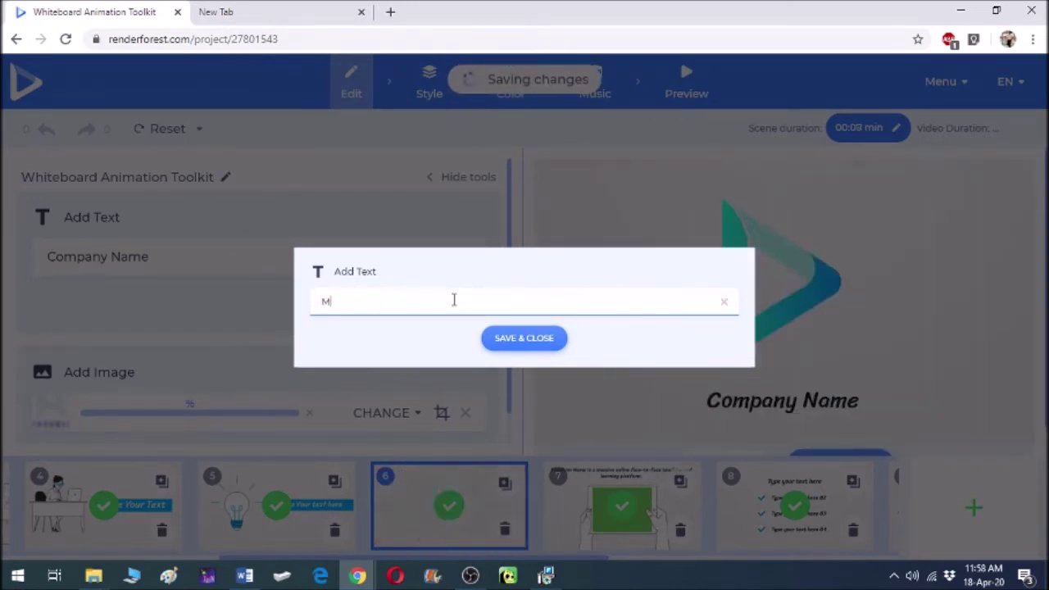
text(ATHSONLINE.COM)
key(Return)
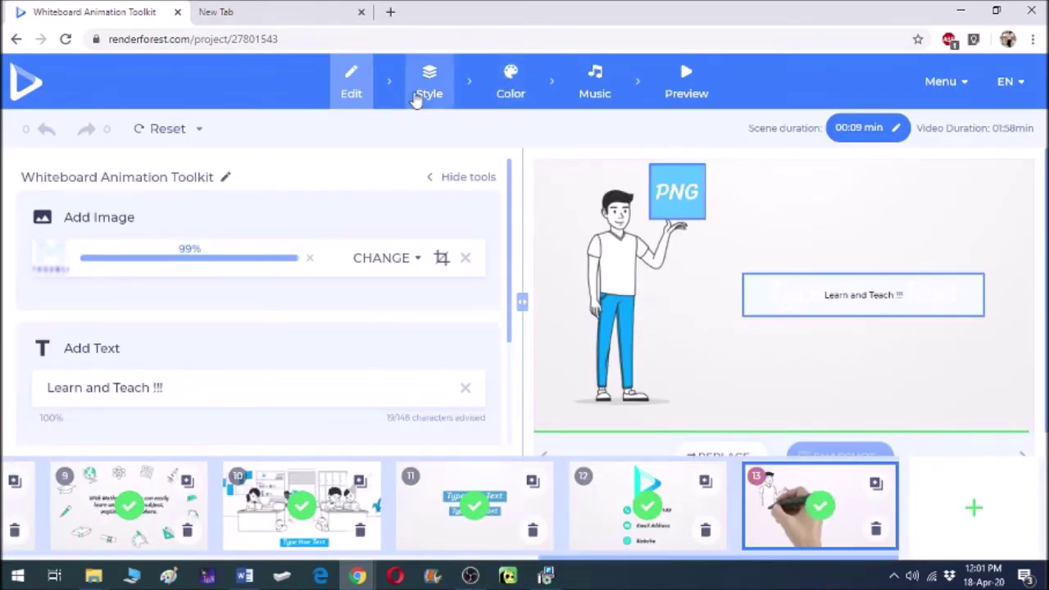
click(416, 96)
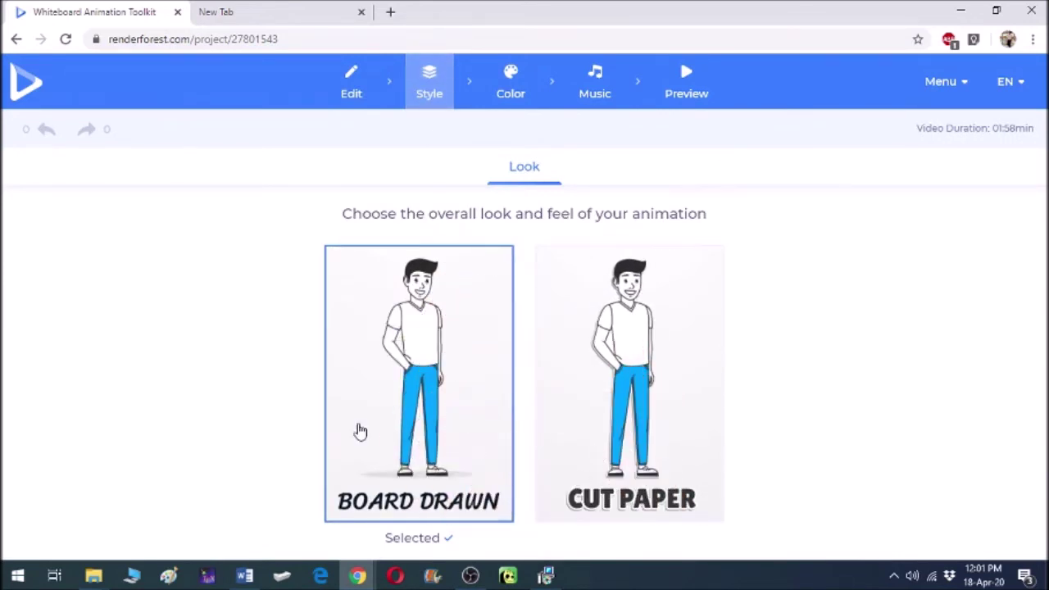
- Try red, blue and magenta, then set the main colour to cyan (RGB 18, 206, 206)
click(508, 95)
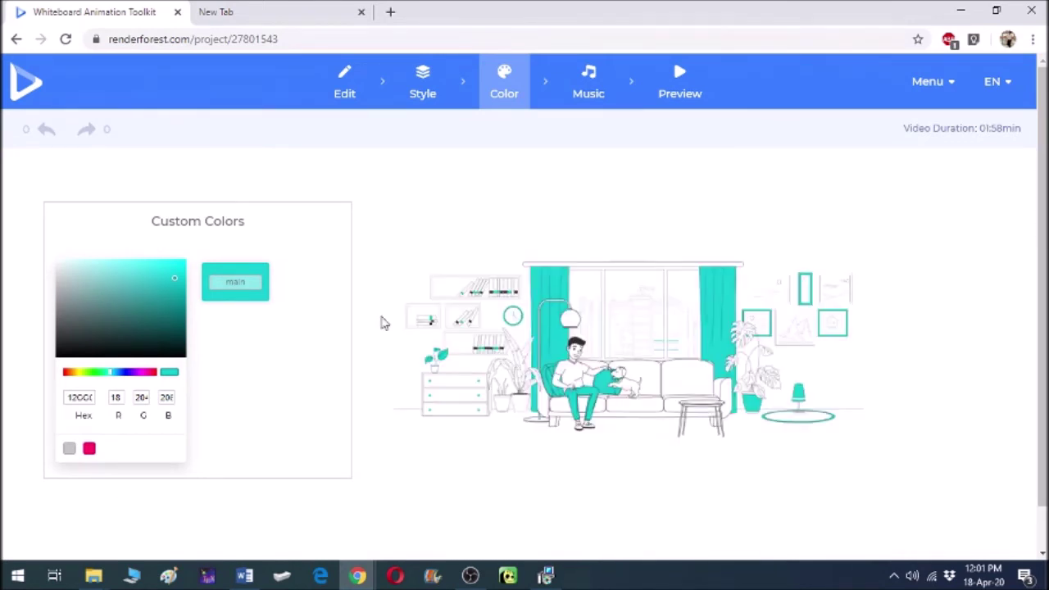
click(68, 373)
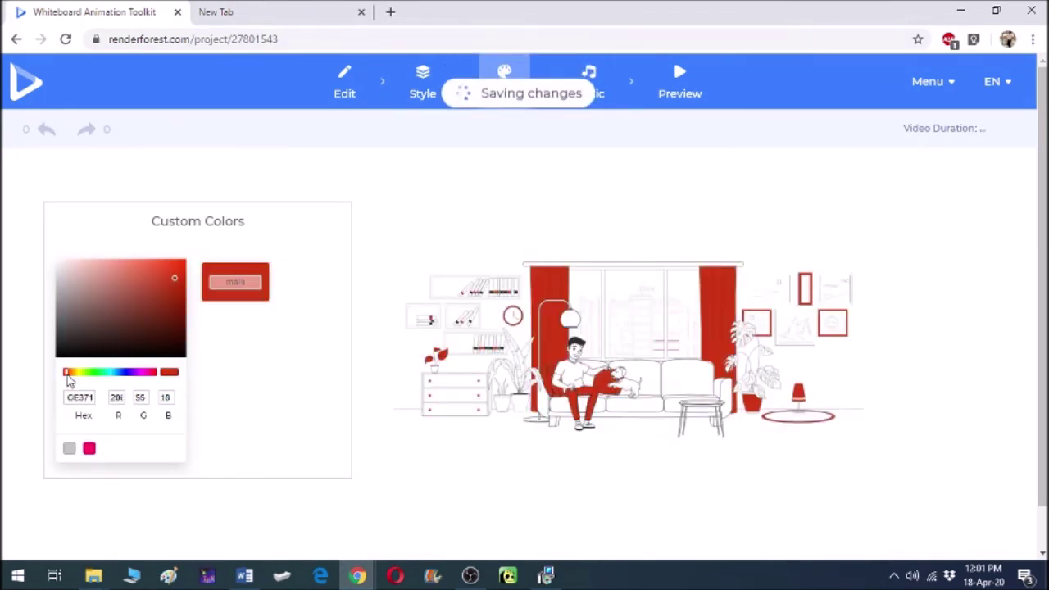
click(125, 374)
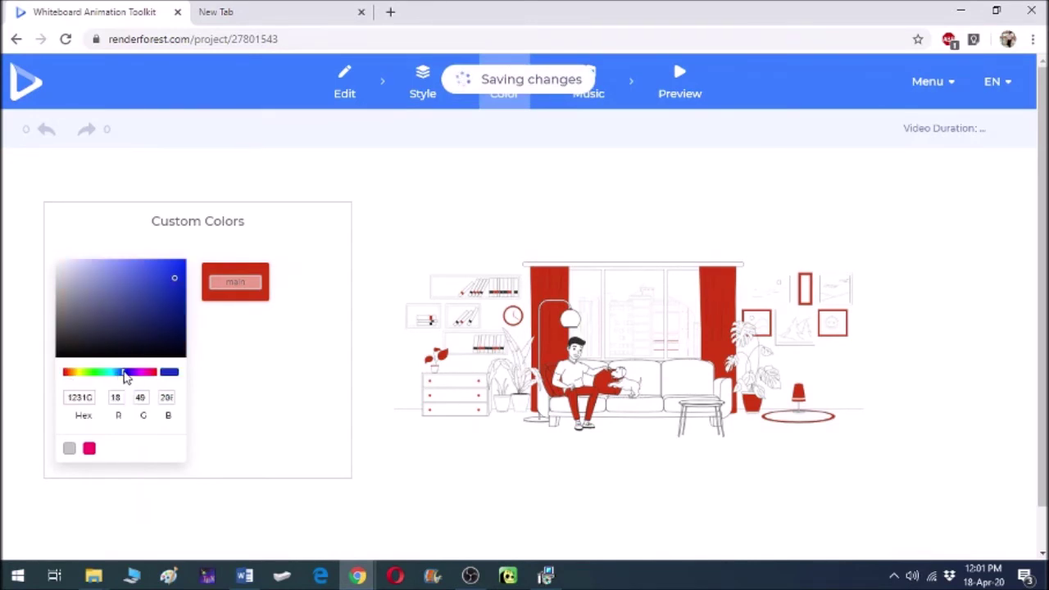
click(153, 374)
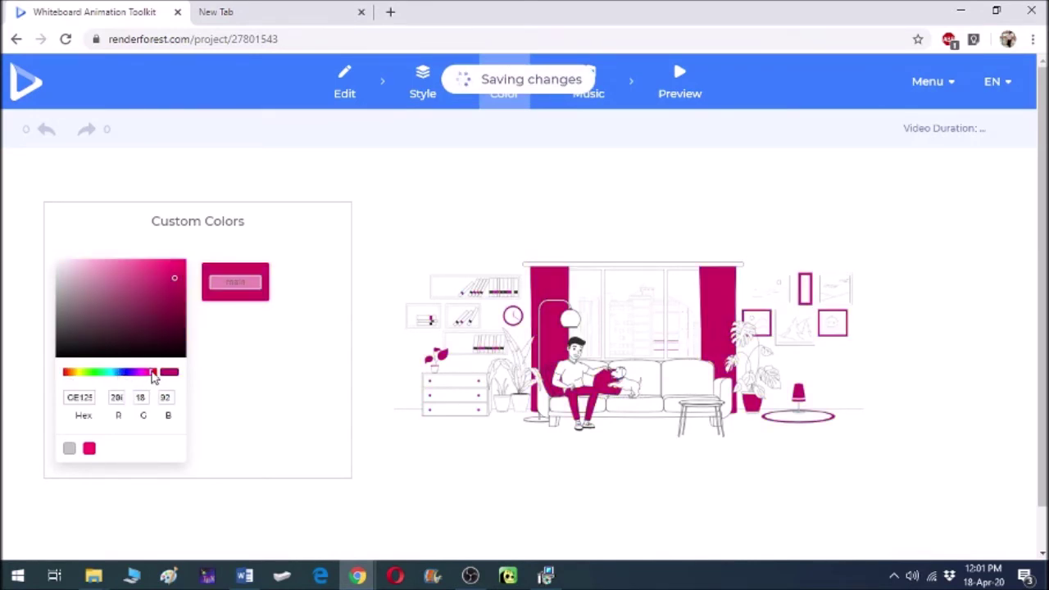
click(114, 374)
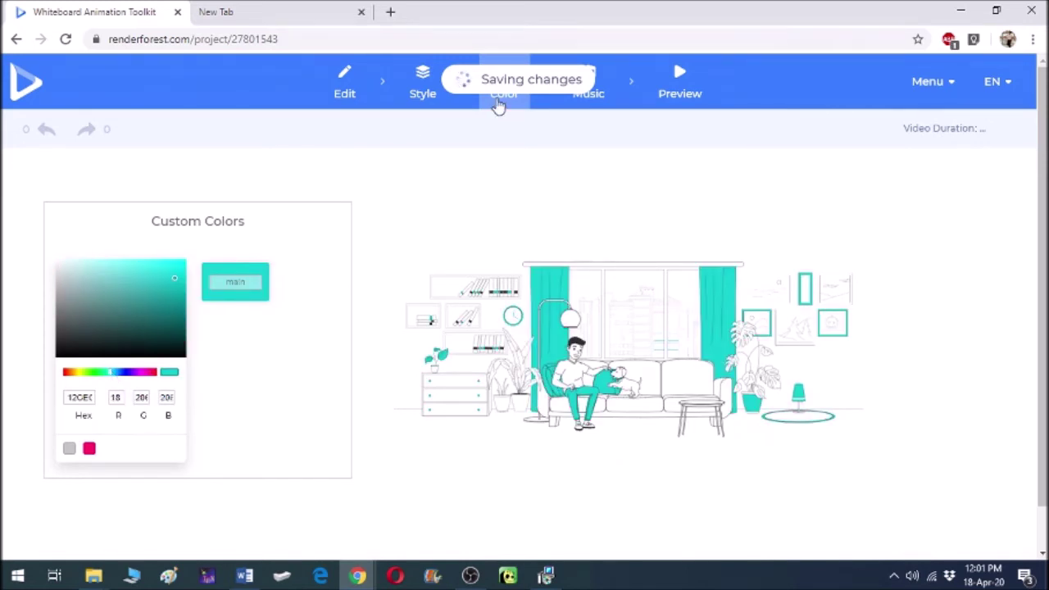
click(584, 96)
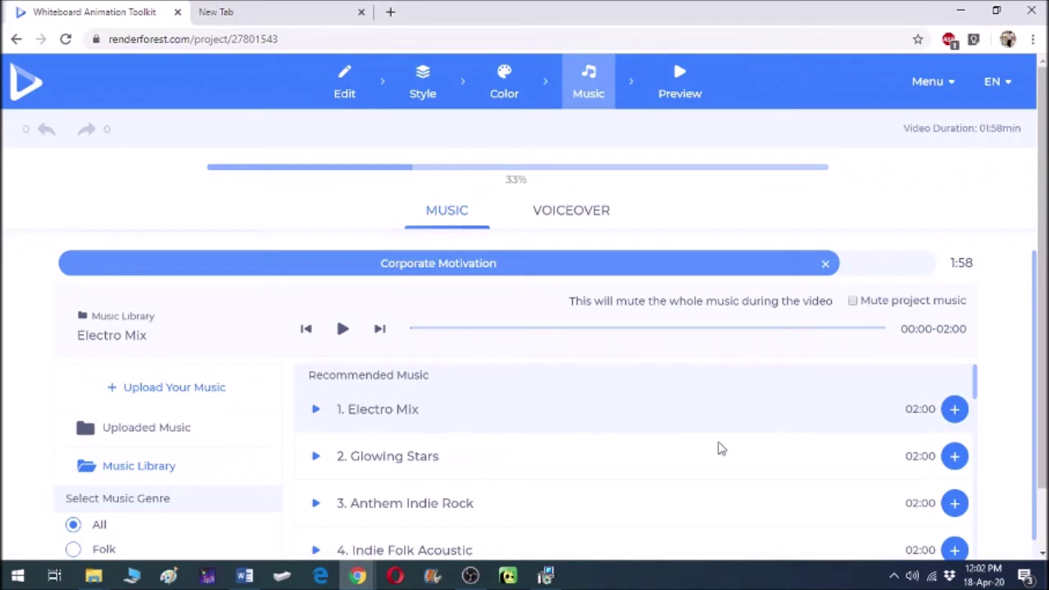
- Review the voiceover options, then preview the whiteboard project and start its export
click(582, 217)
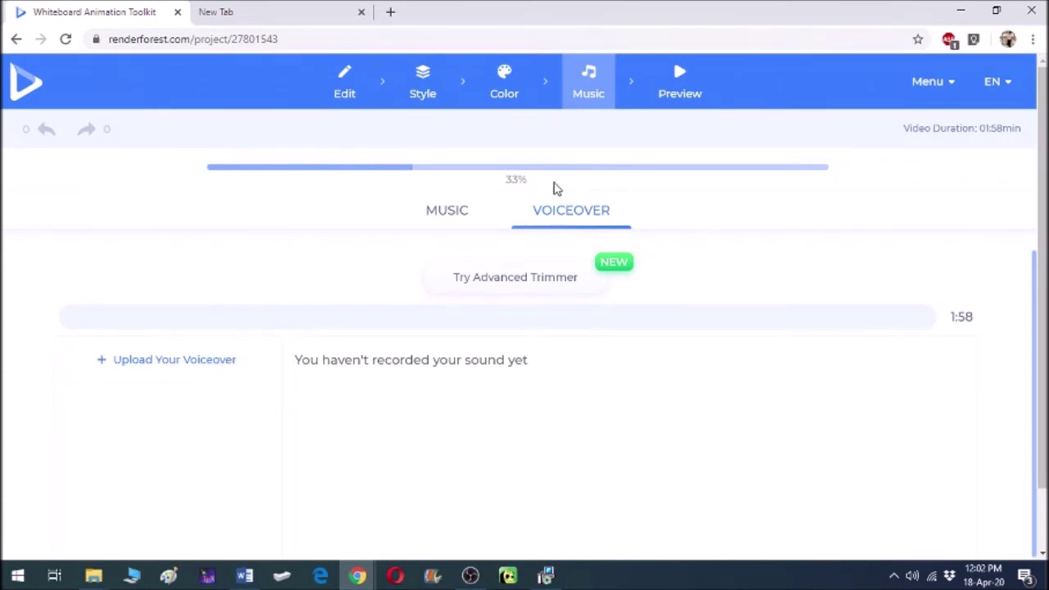
click(658, 98)
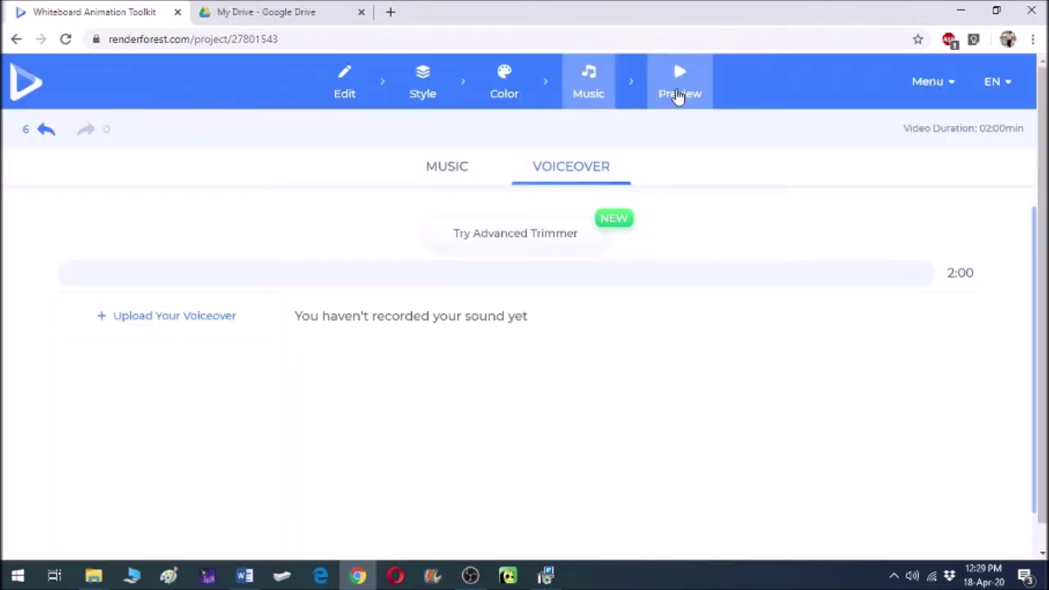
click(677, 95)
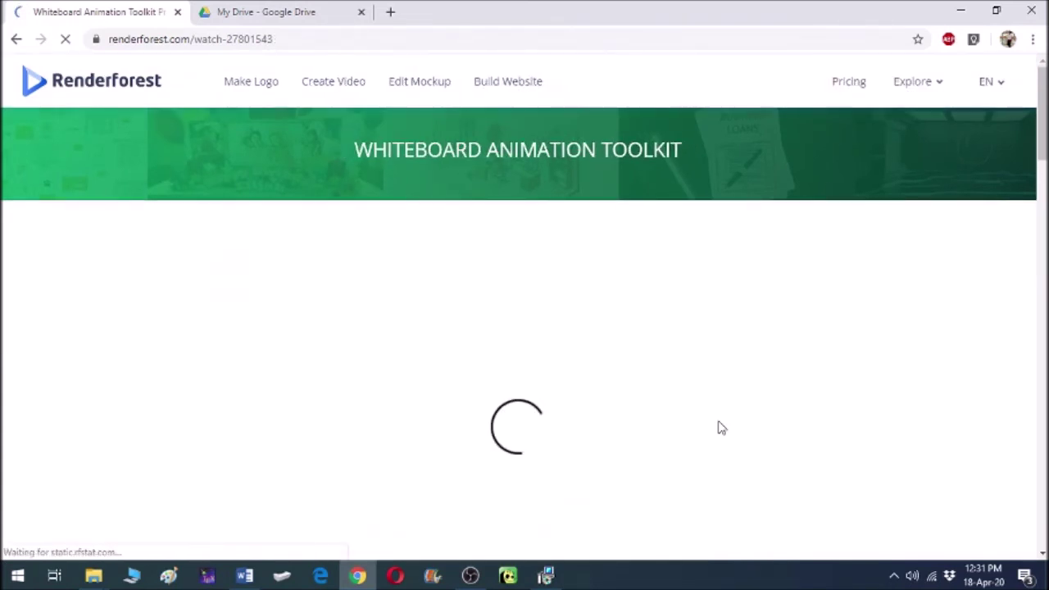
- Bring the watch page's player into view, showing the rendered video on the 'Meet Eva!' scene
scroll(545, 270, up, 1)
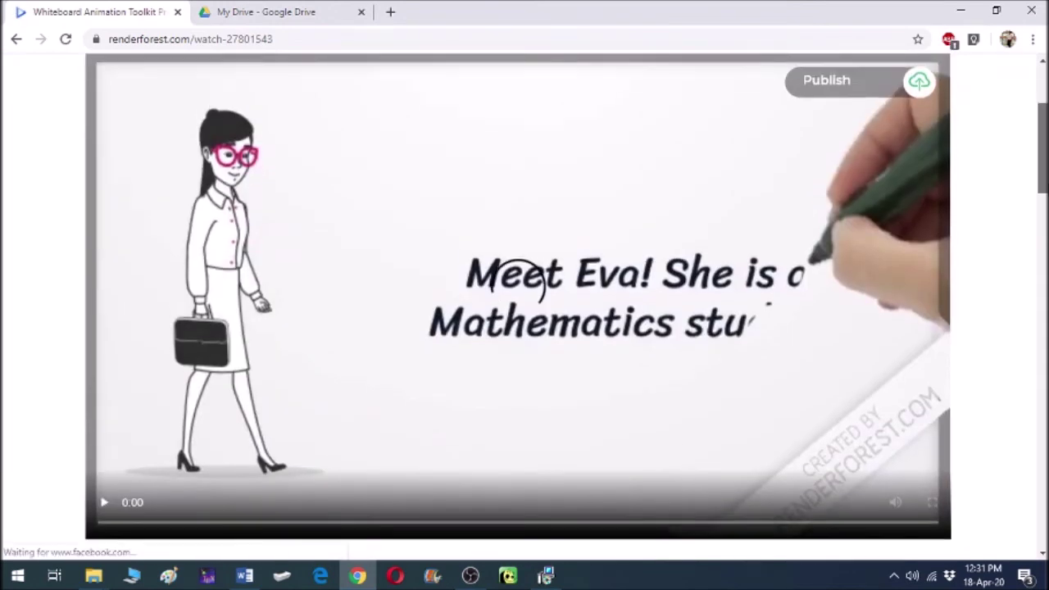